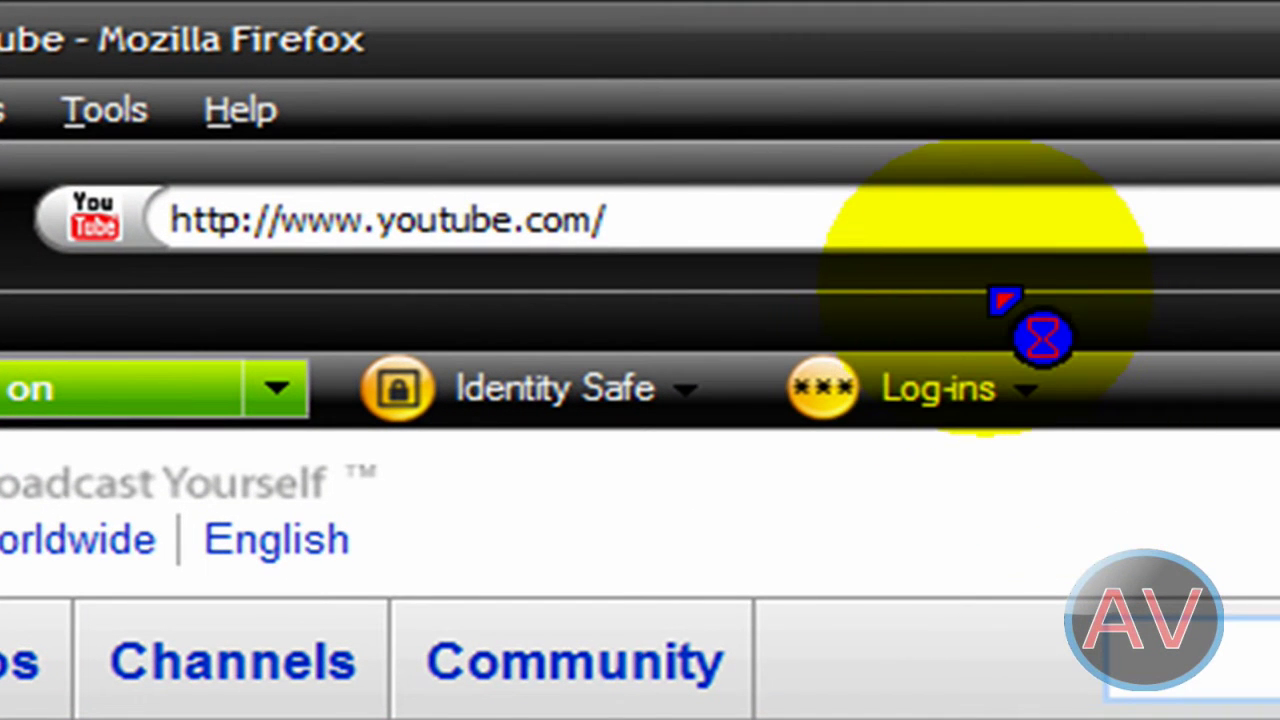
key("ctrl+l")
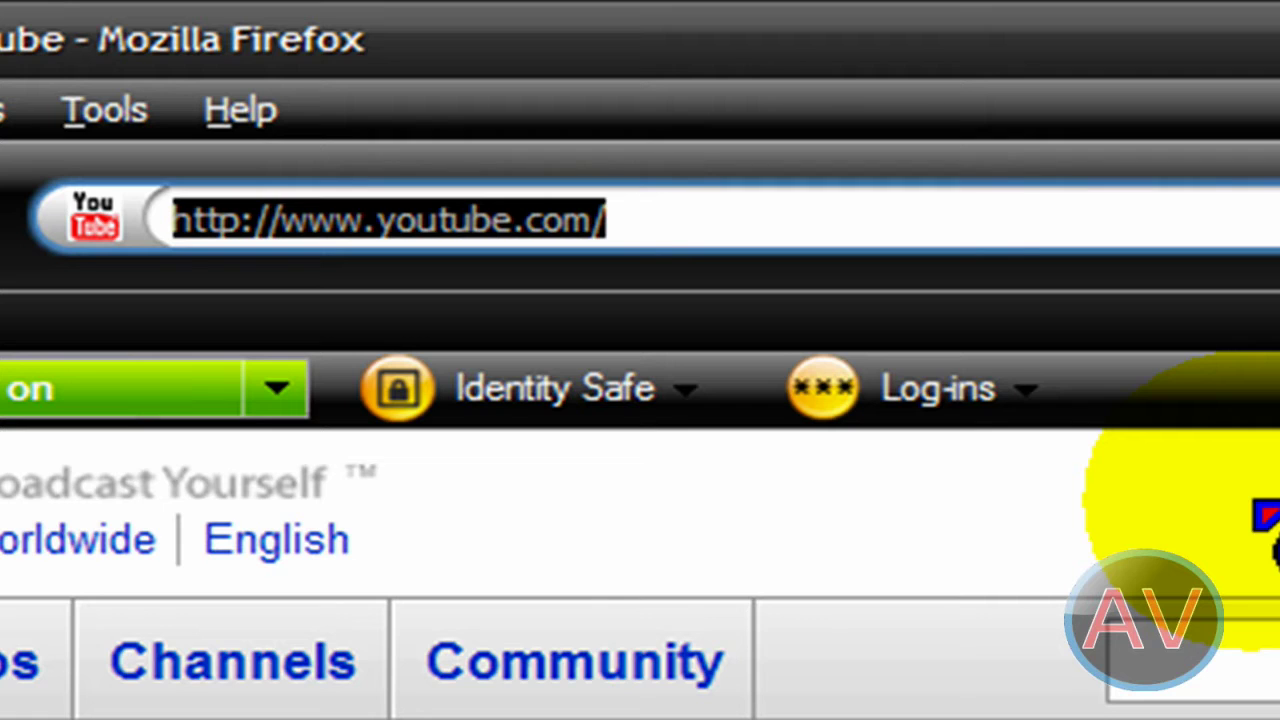
type("www.")
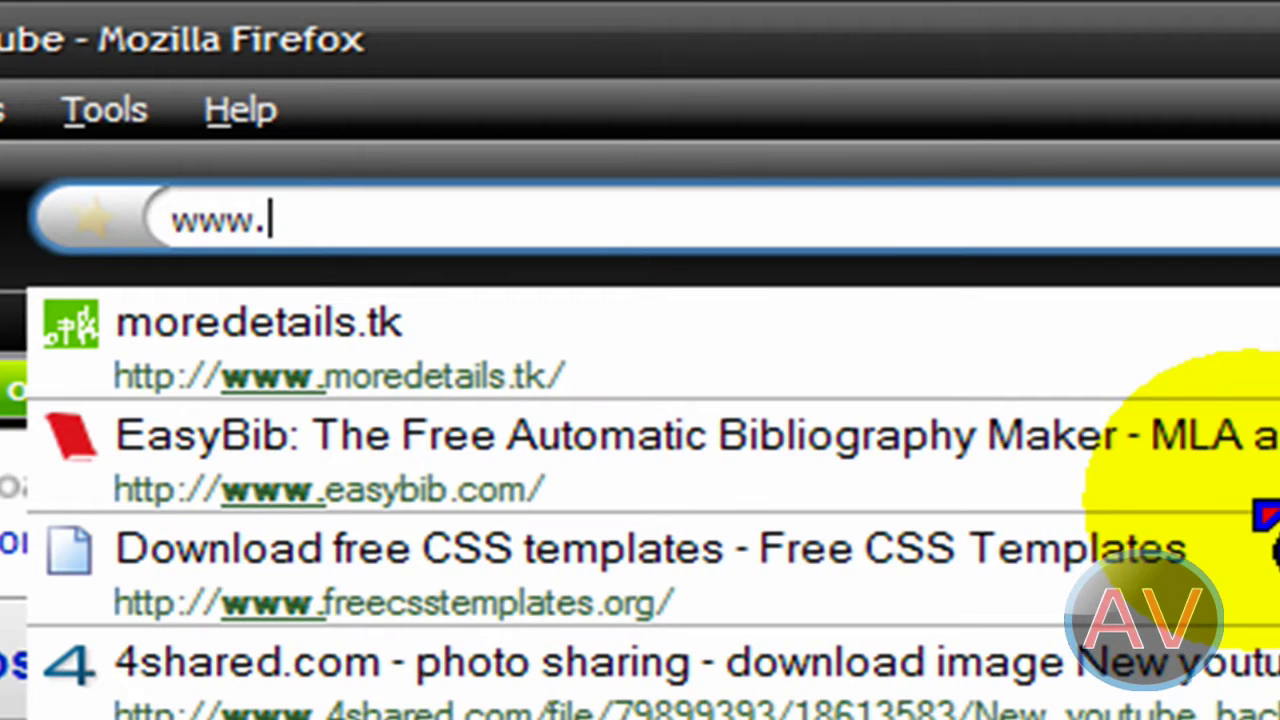
type("avtechsmurfva.")
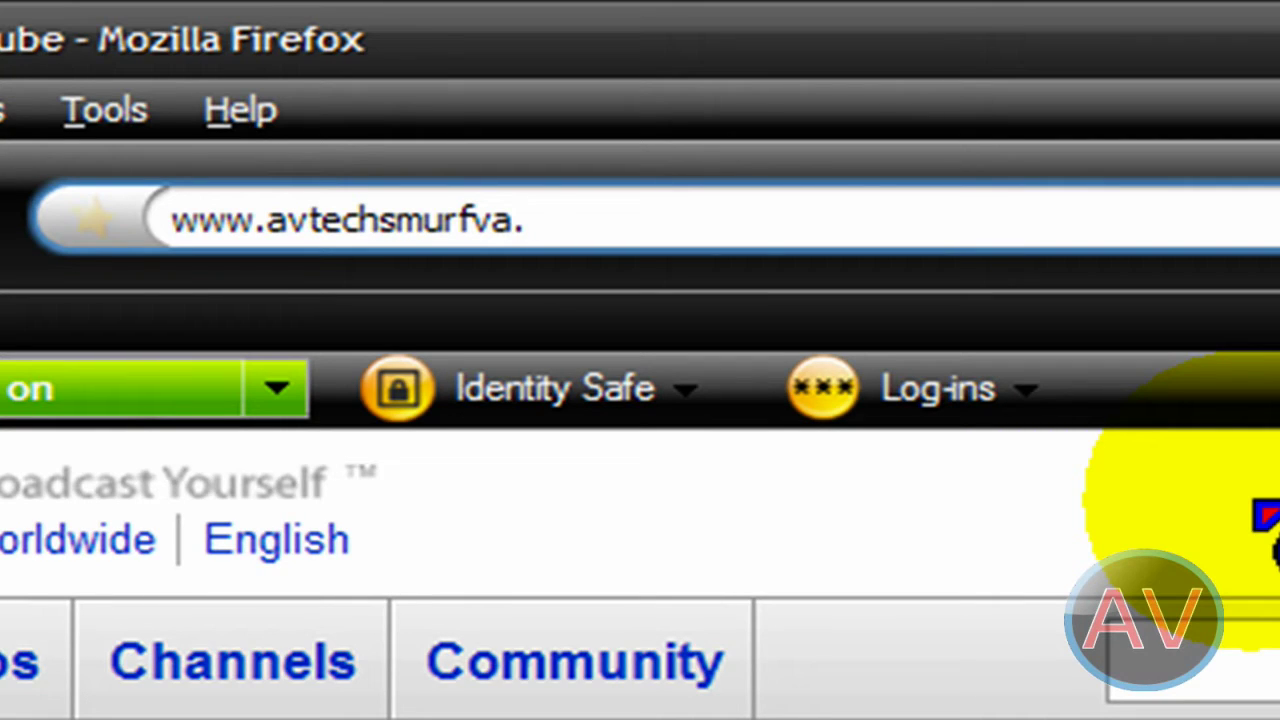
type("ucoz.com")
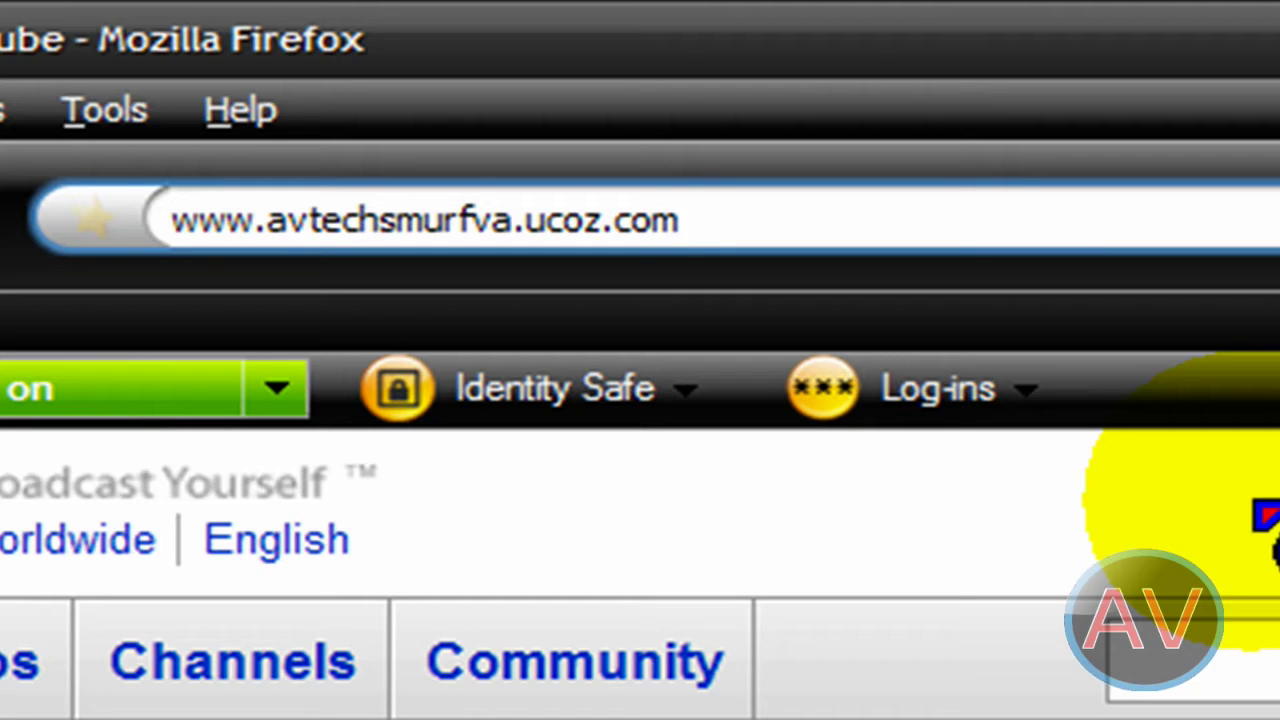
key("Return")
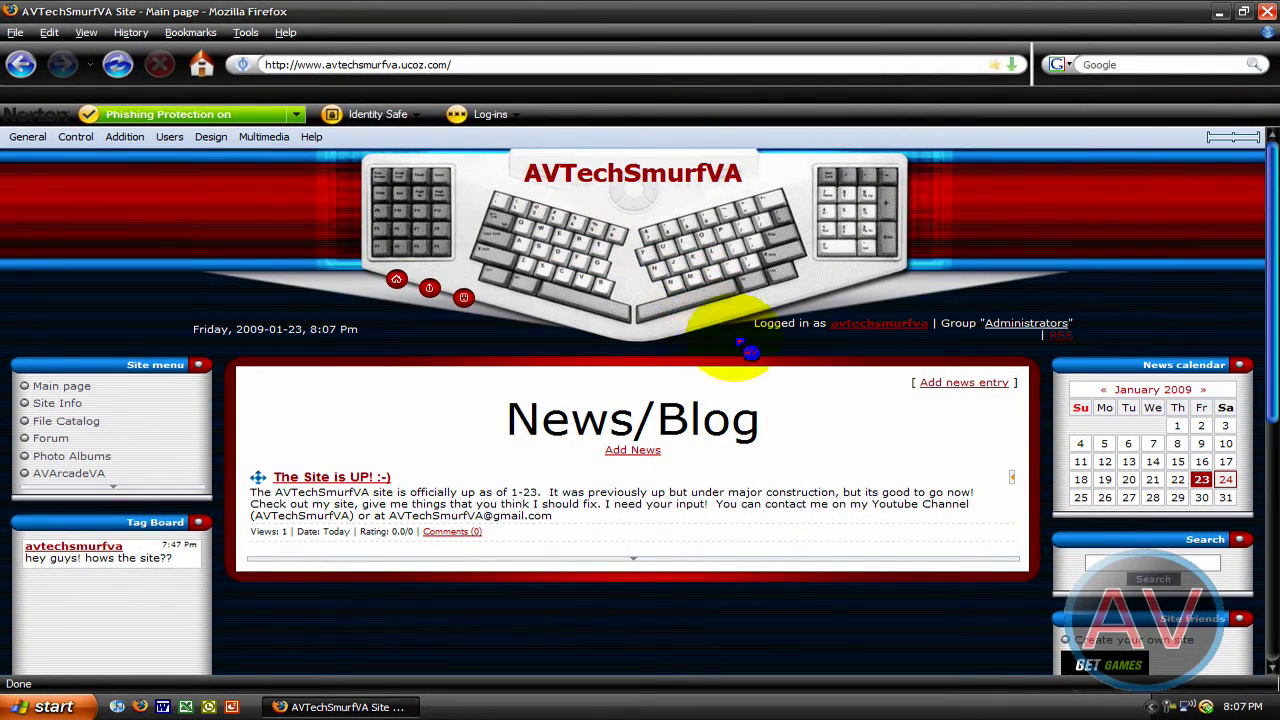
scroll(808, 362, "down", 4)
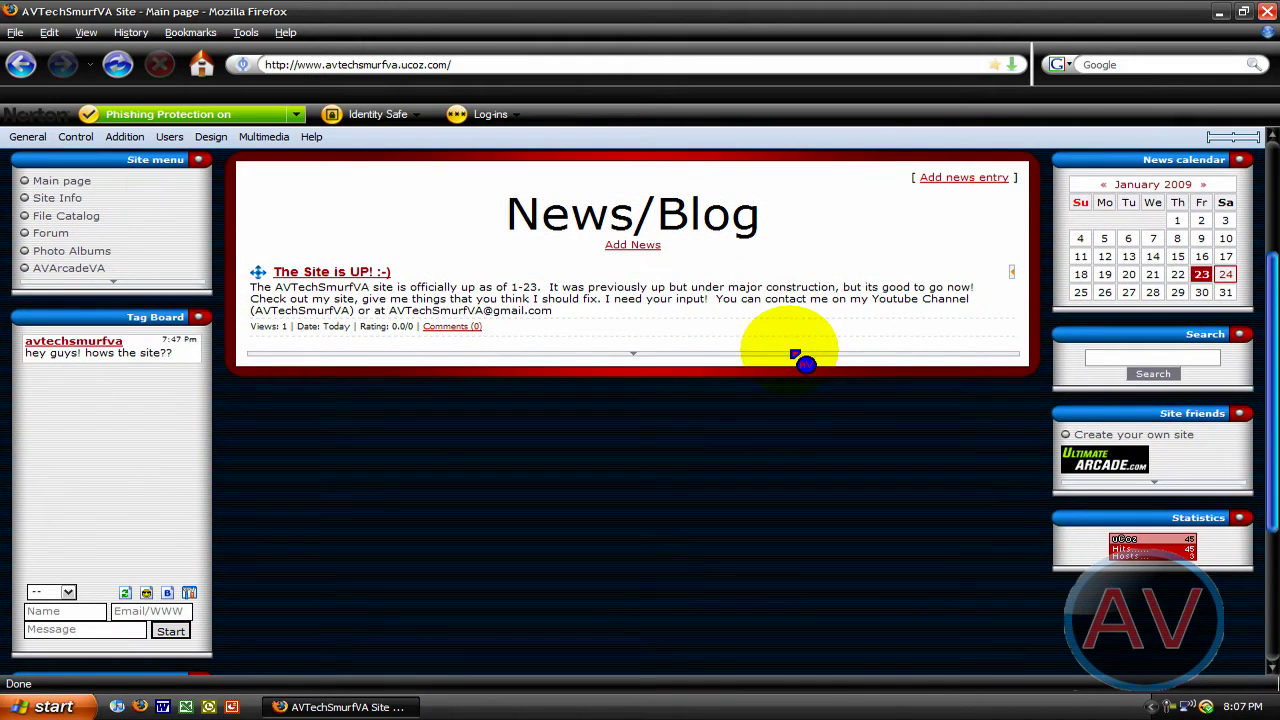
scroll(594, 429, "down", 4)
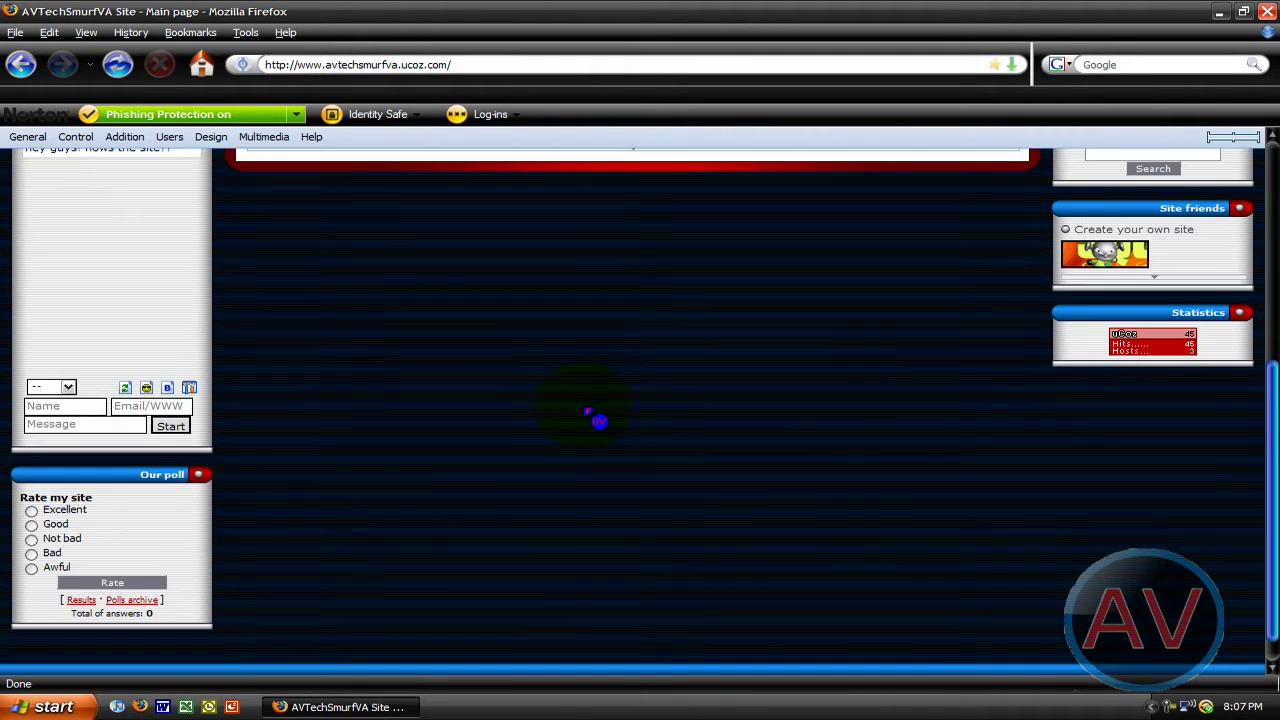
scroll(598, 421, "up", 8)
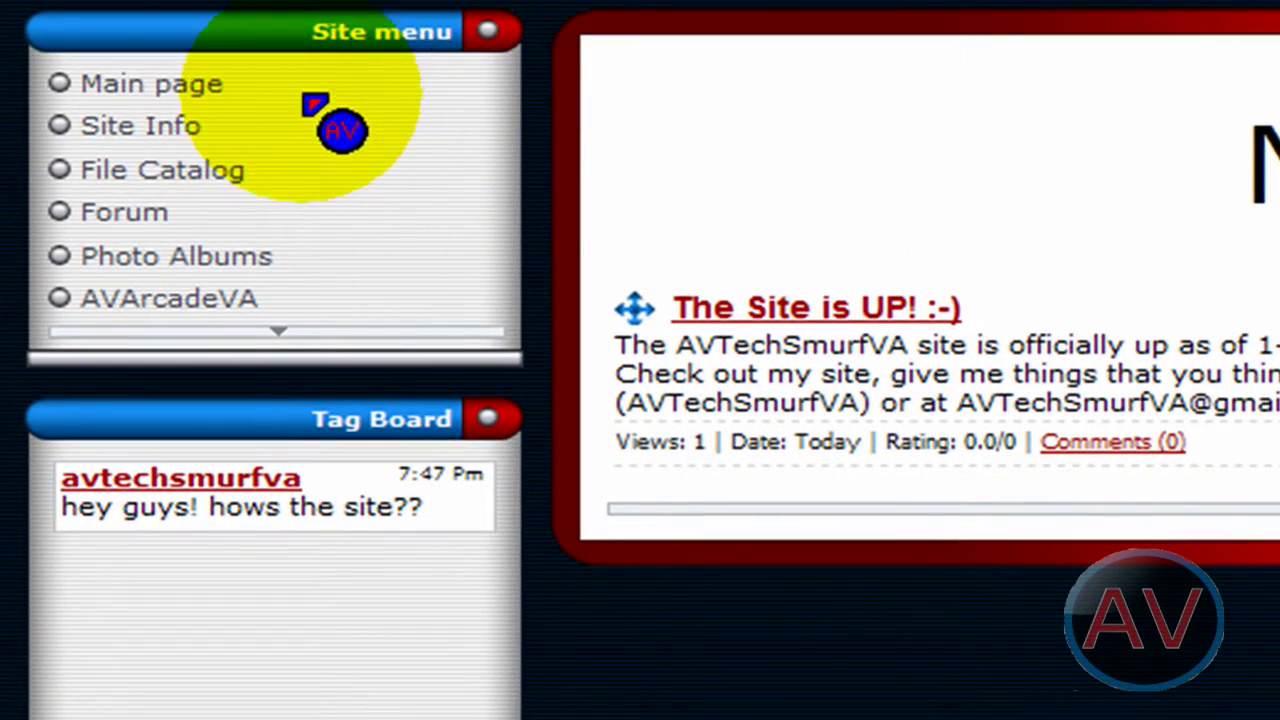
Open the site's File Catalog listing AV Cursor Set, Vista Black and White Vista Cursors
left_click(184, 181)
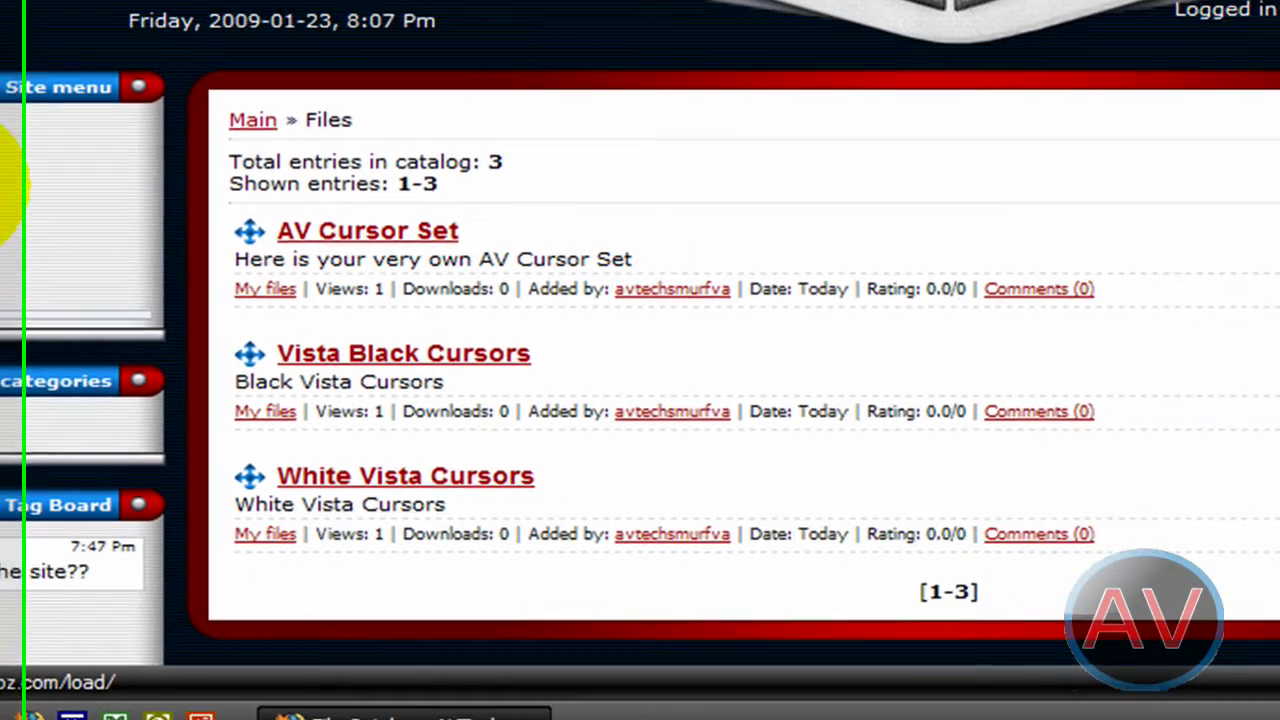
left_click(347, 231)
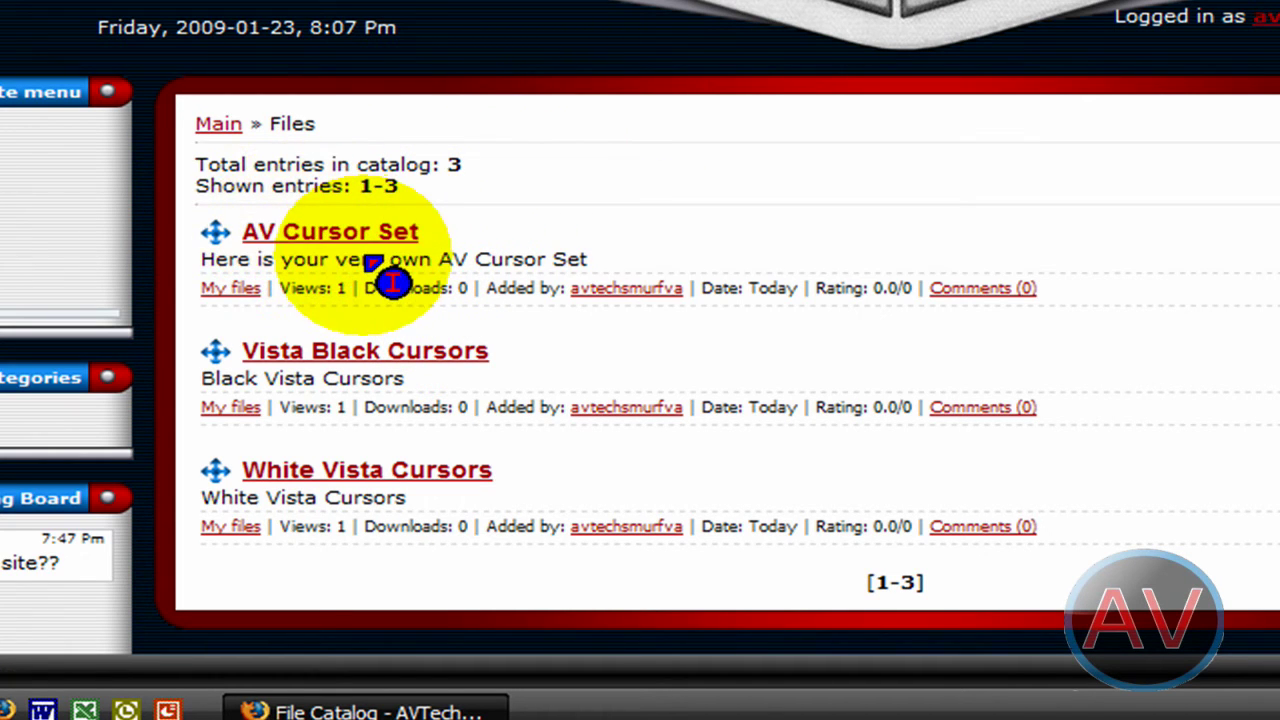
left_click(480, 700)
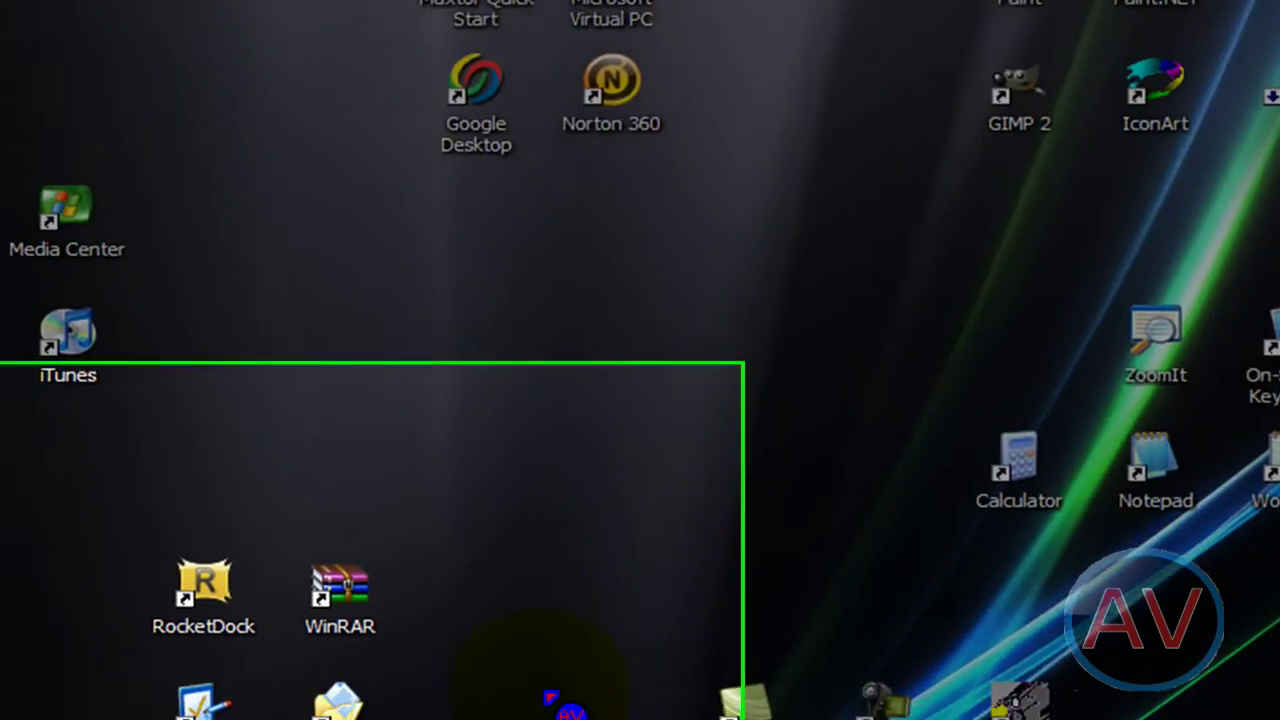
left_click(478, 712)
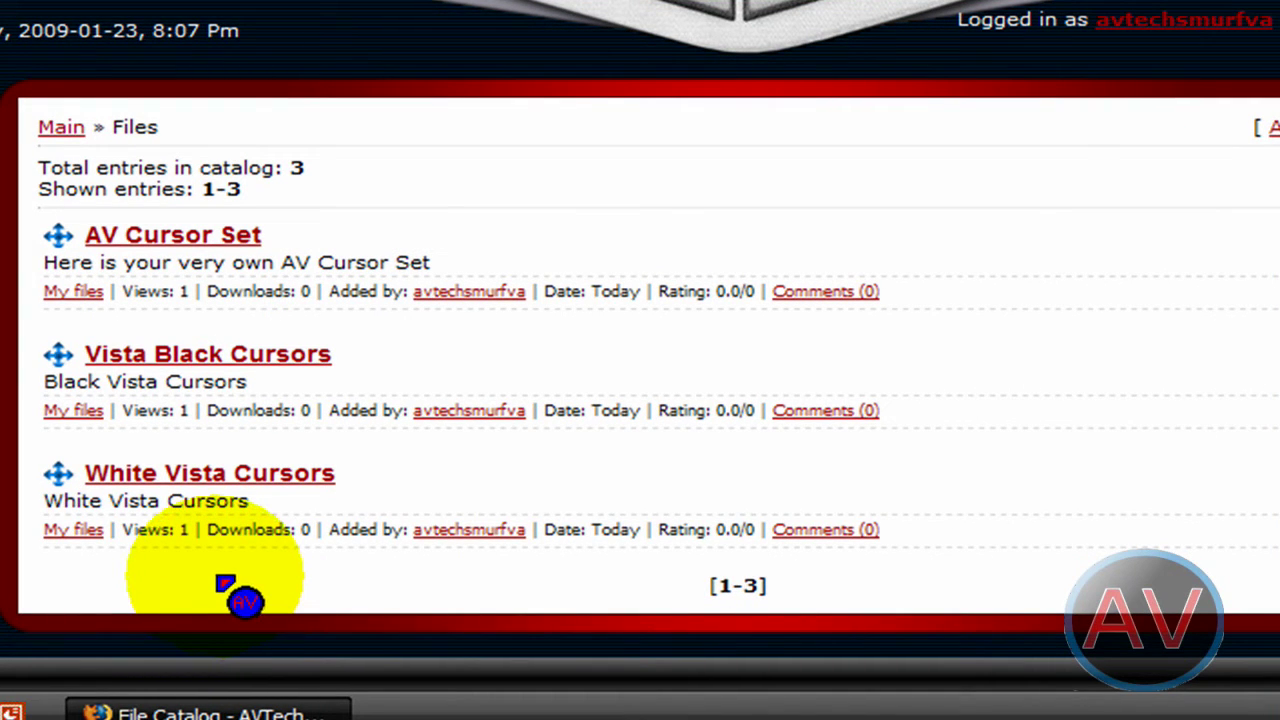
Open the AV Cursor Set page and save its 3_Cursors.zip archive to disk
left_click(143, 233)
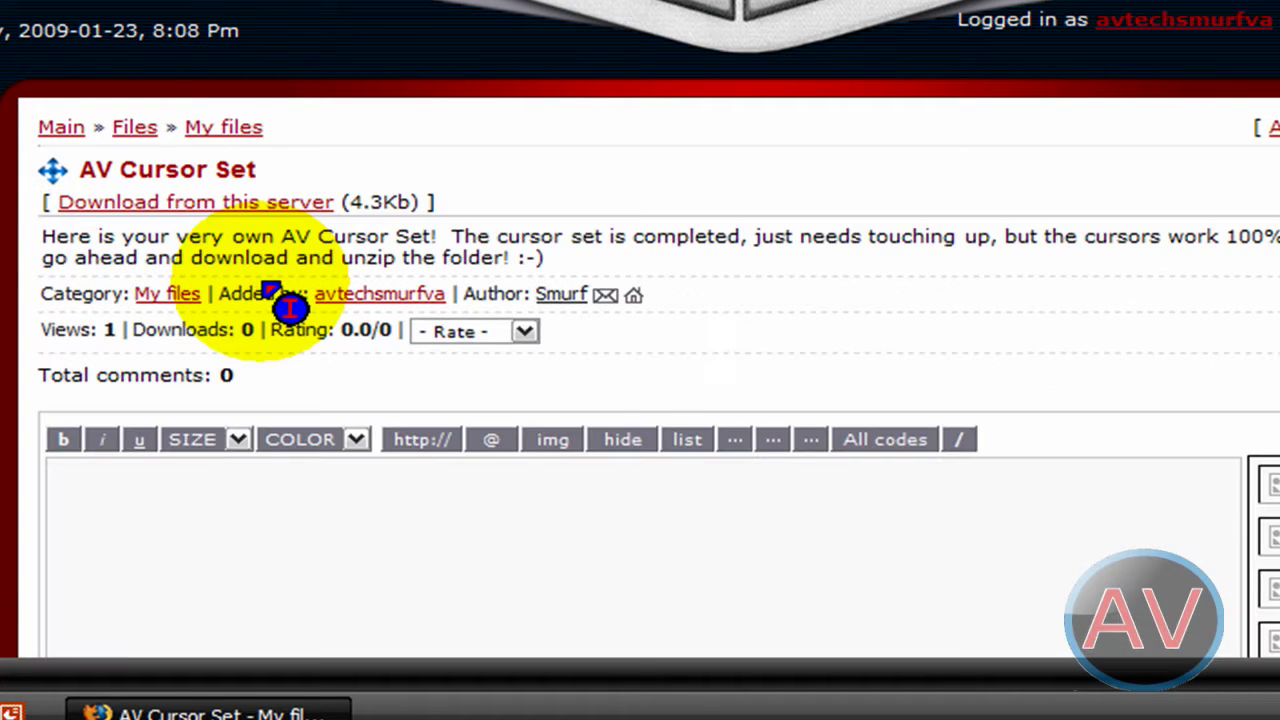
scroll(370, 245, "down", 5)
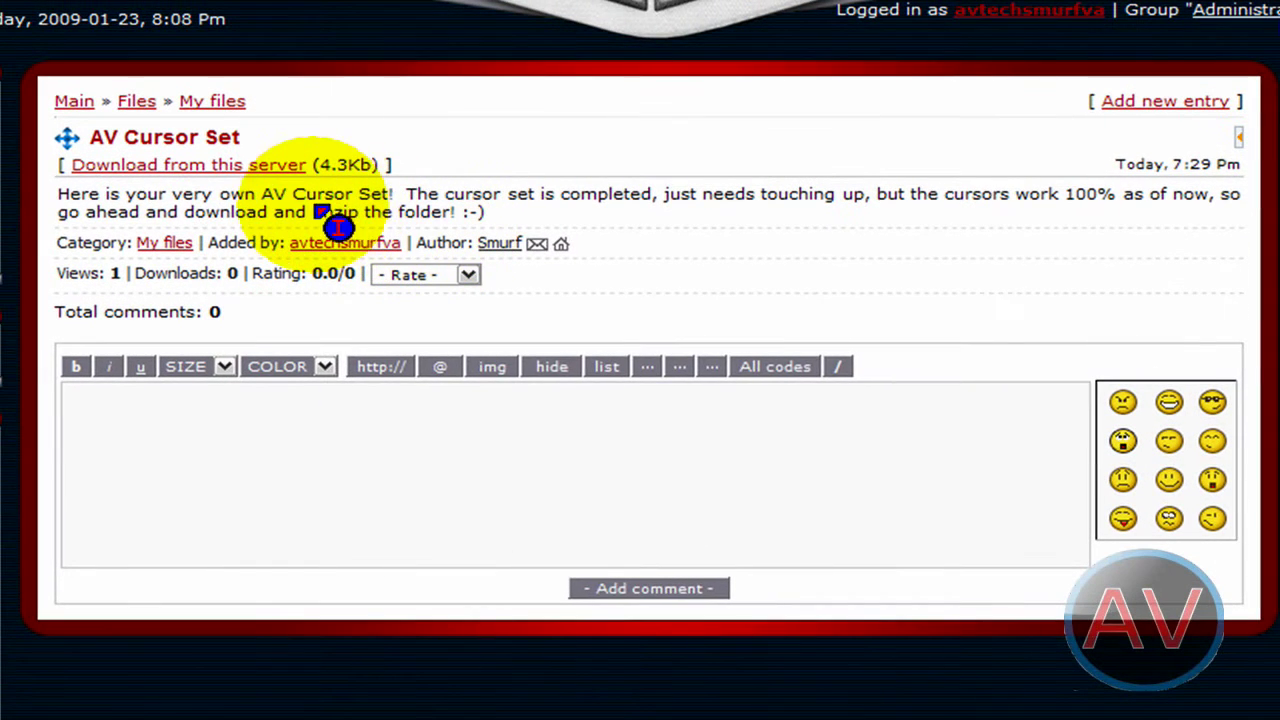
left_click(215, 167)
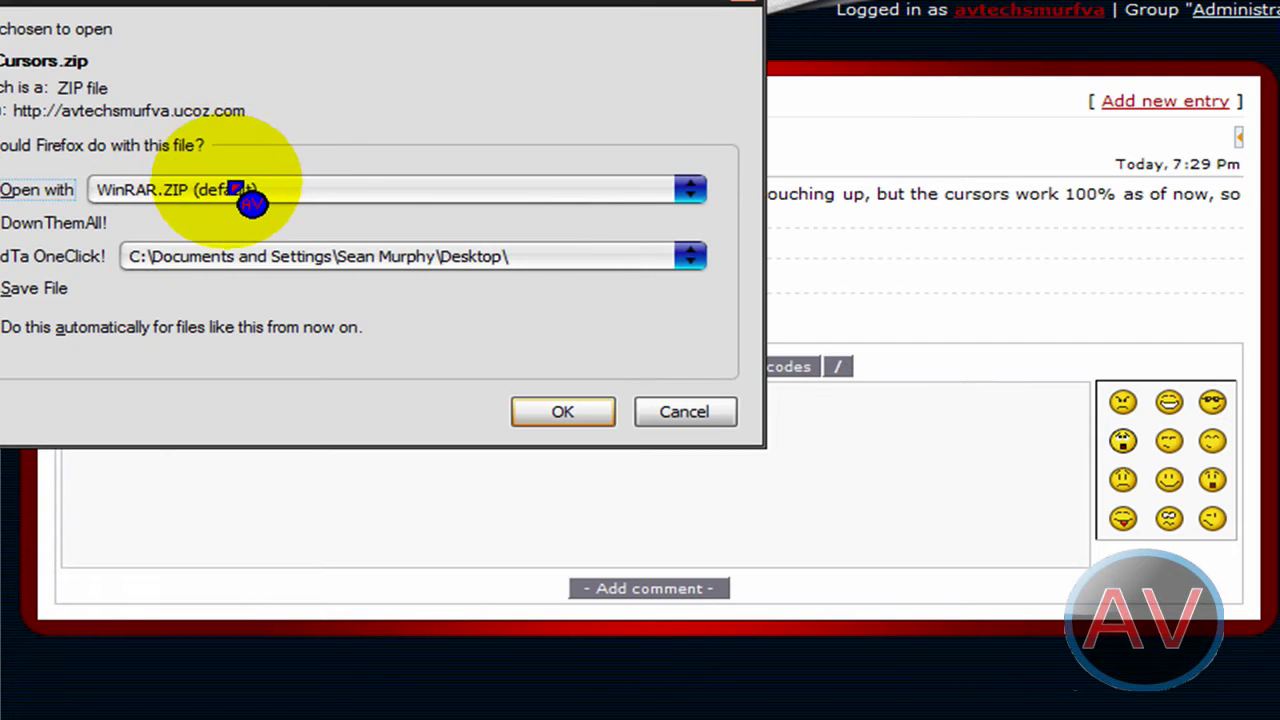
left_click(25, 292)
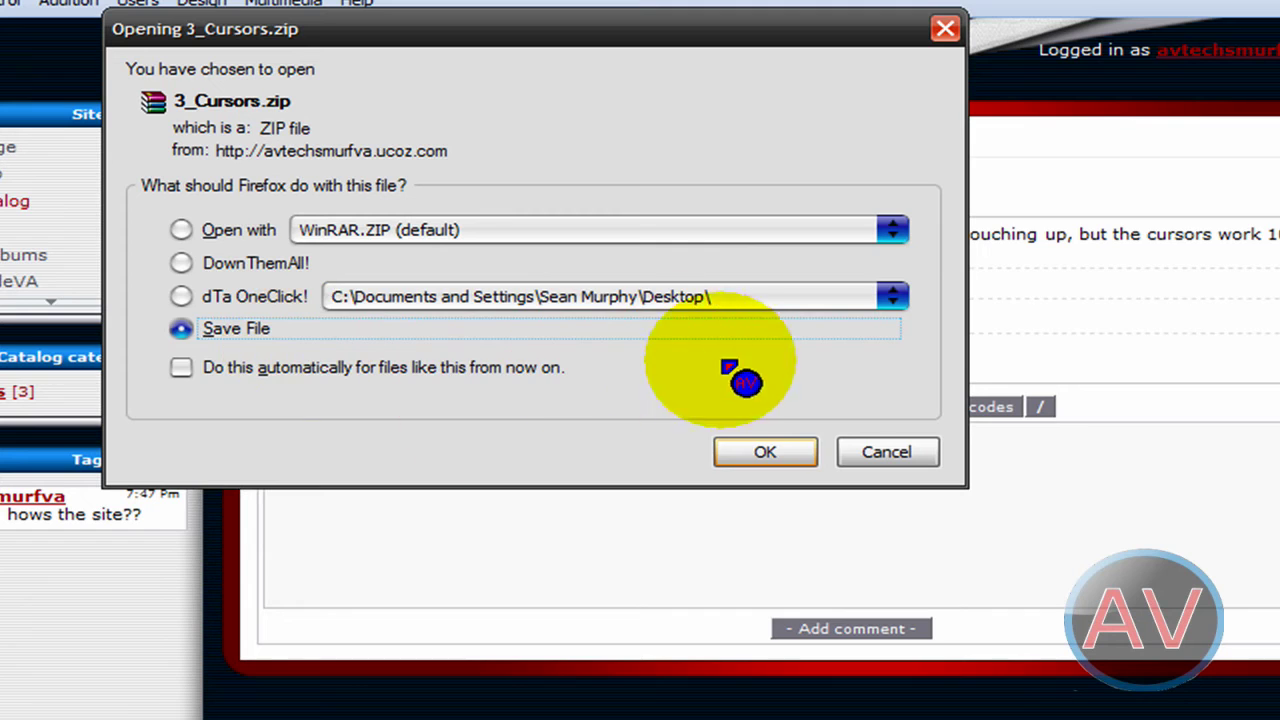
left_click(872, 454)
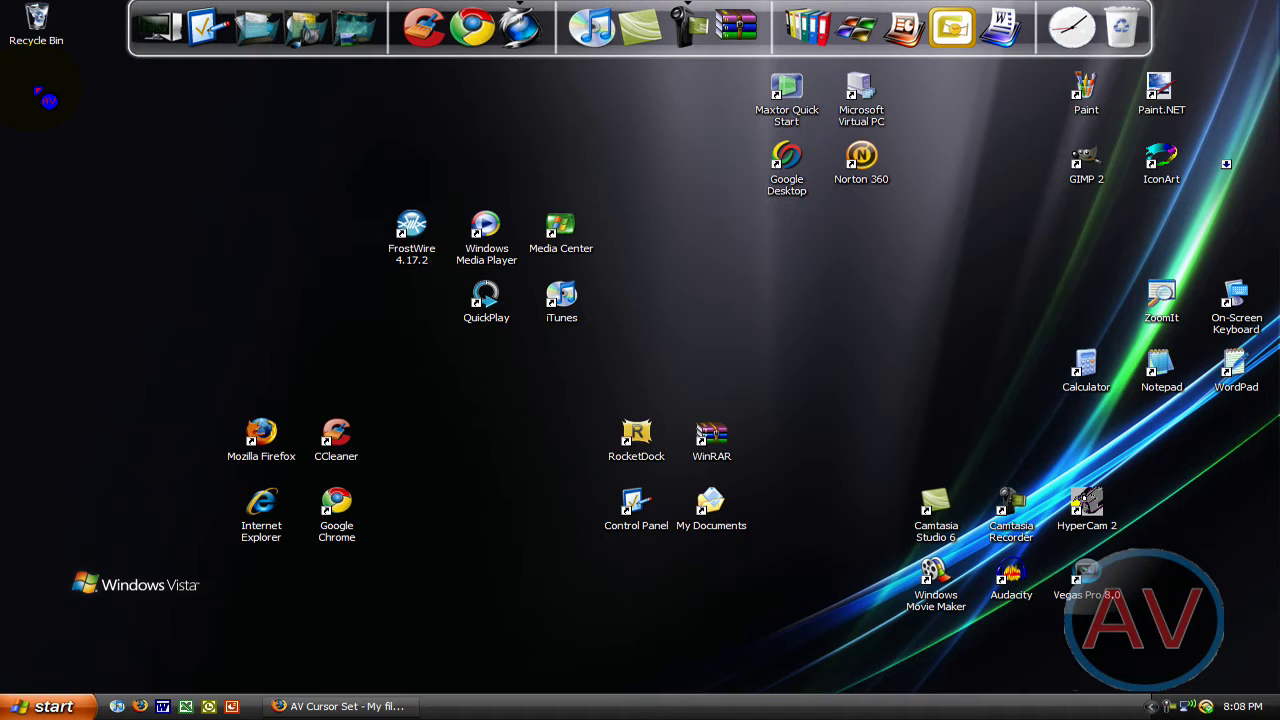
Open Mouse Properties on the Pointers page via Control Panel's Appearance and Themes
left_click(207, 30)
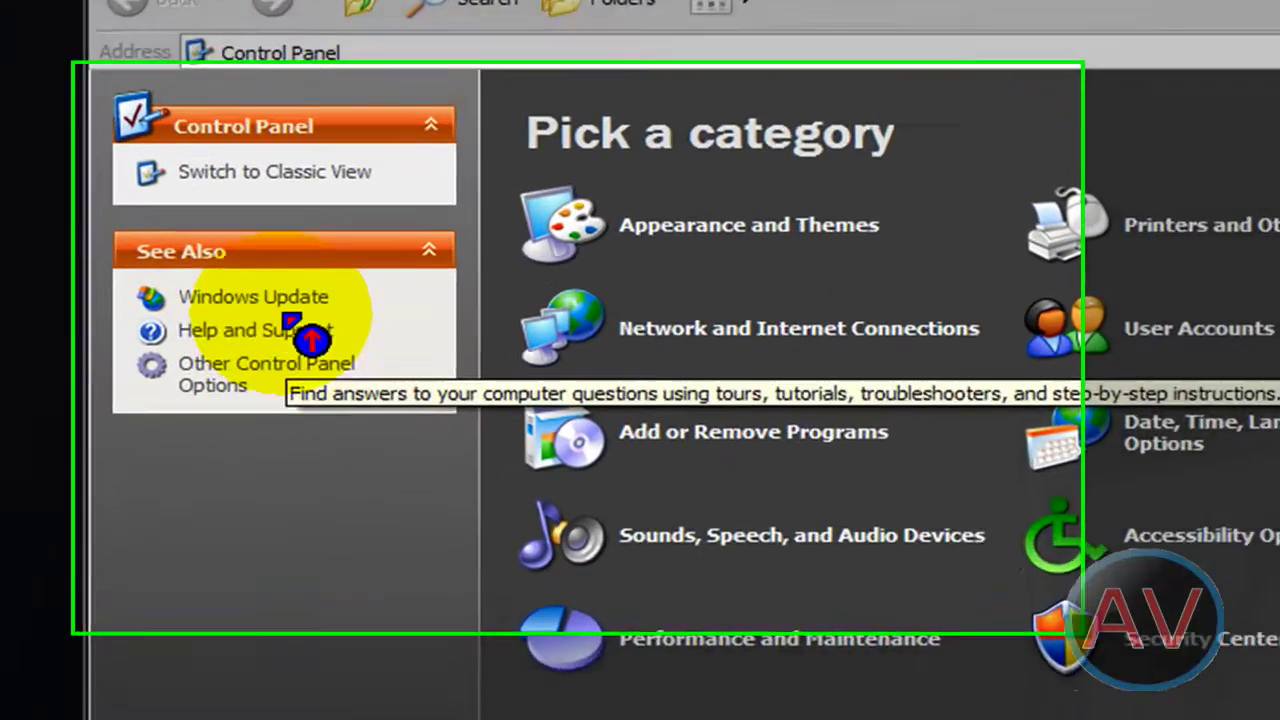
left_click(625, 232)
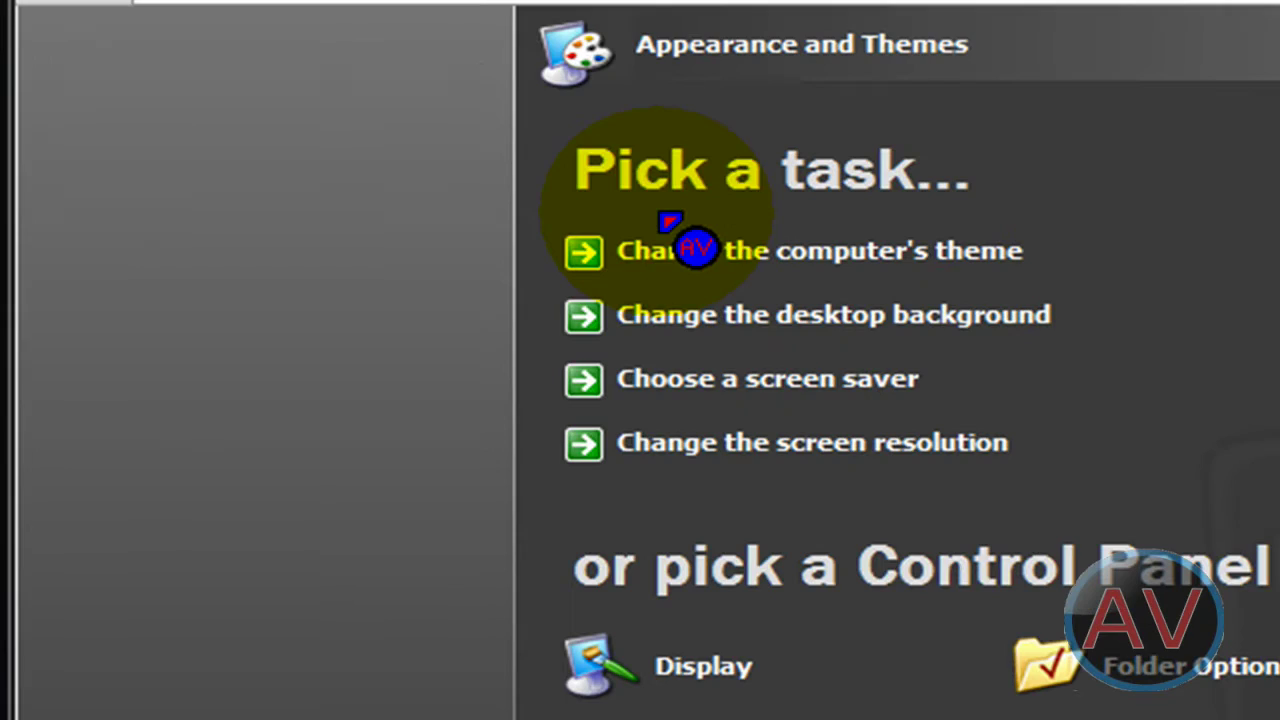
left_click(240, 162)
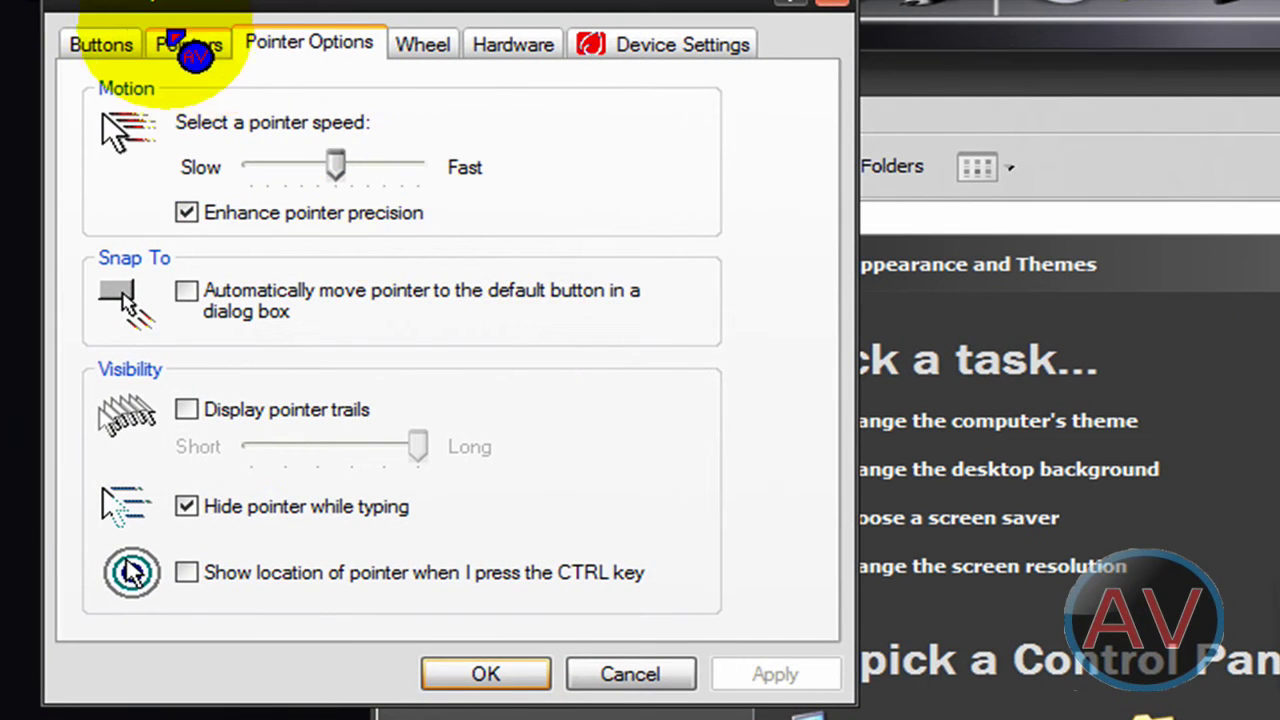
left_click(180, 40)
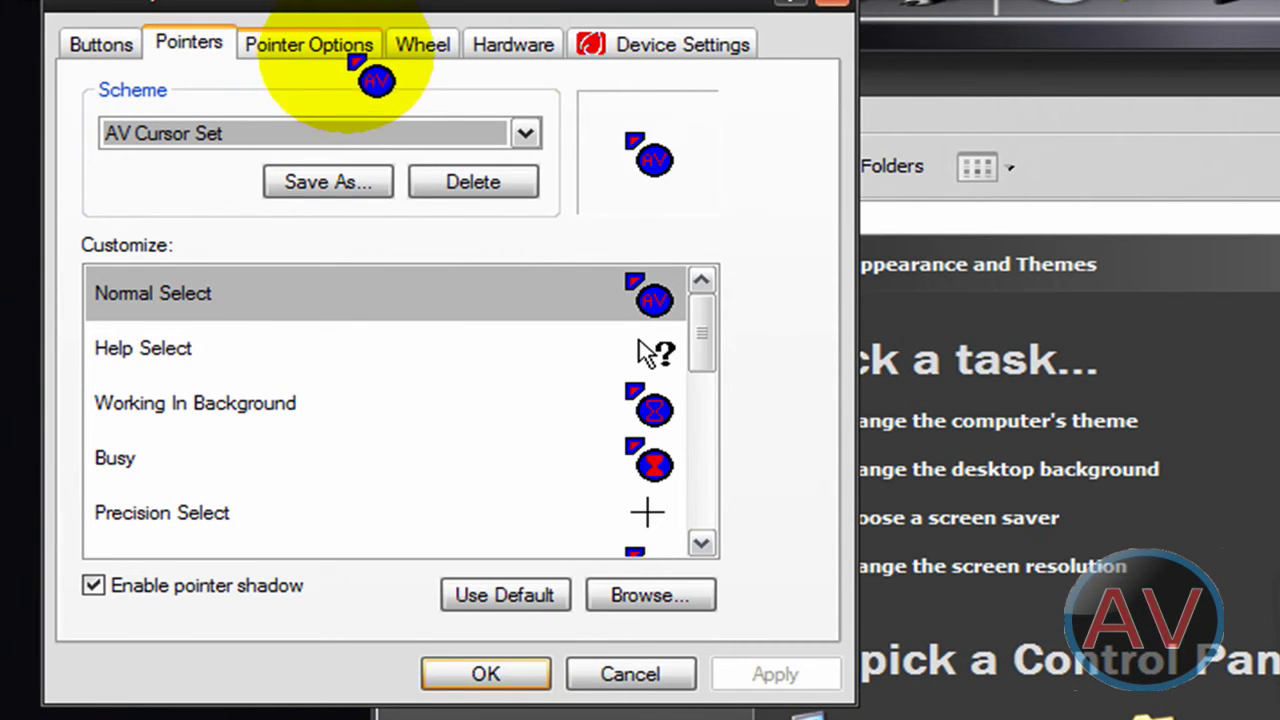
Choose the AV Cursor Set scheme and browse for a new Normal Select cursor
left_click(368, 140)
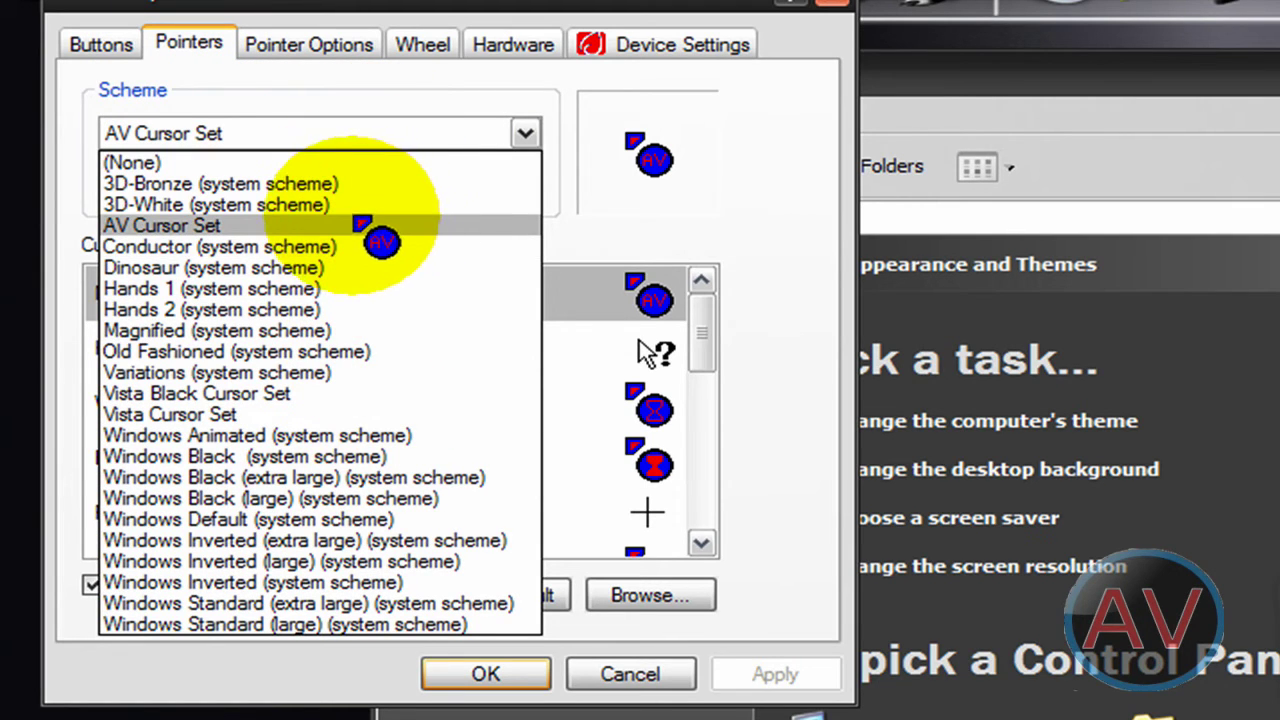
left_click(555, 204)
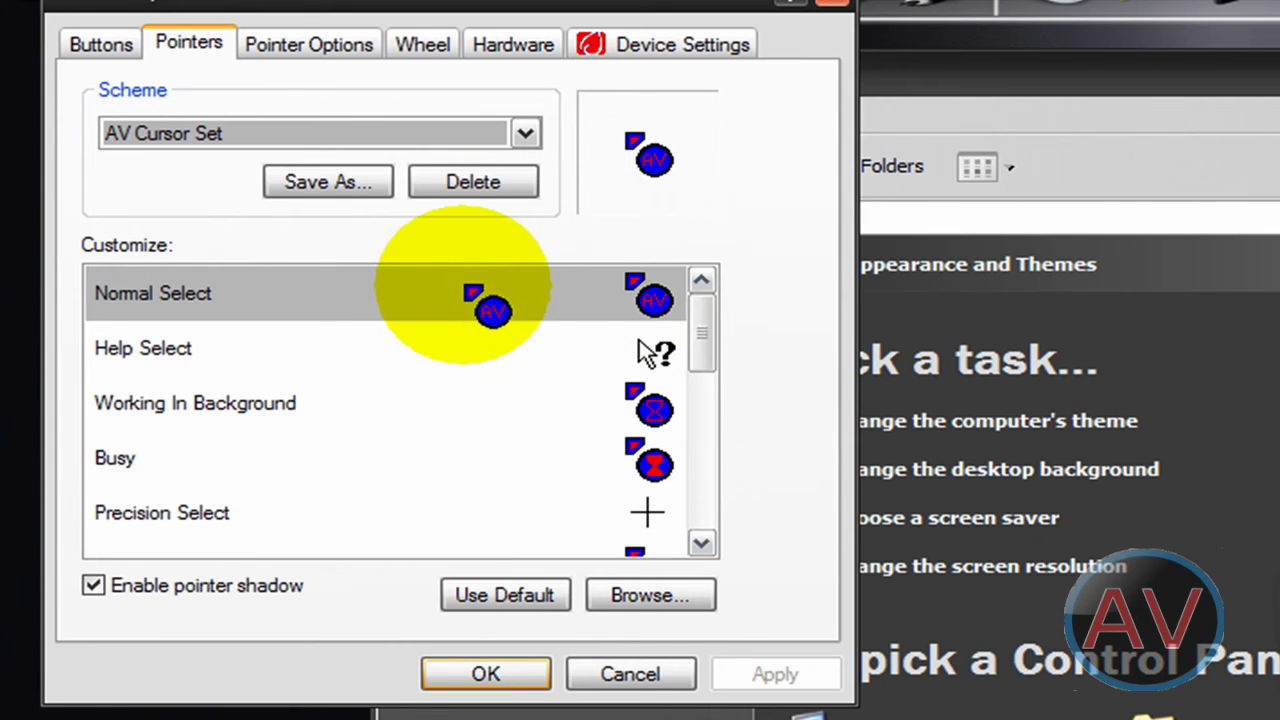
left_click(455, 355)
left_click(455, 305)
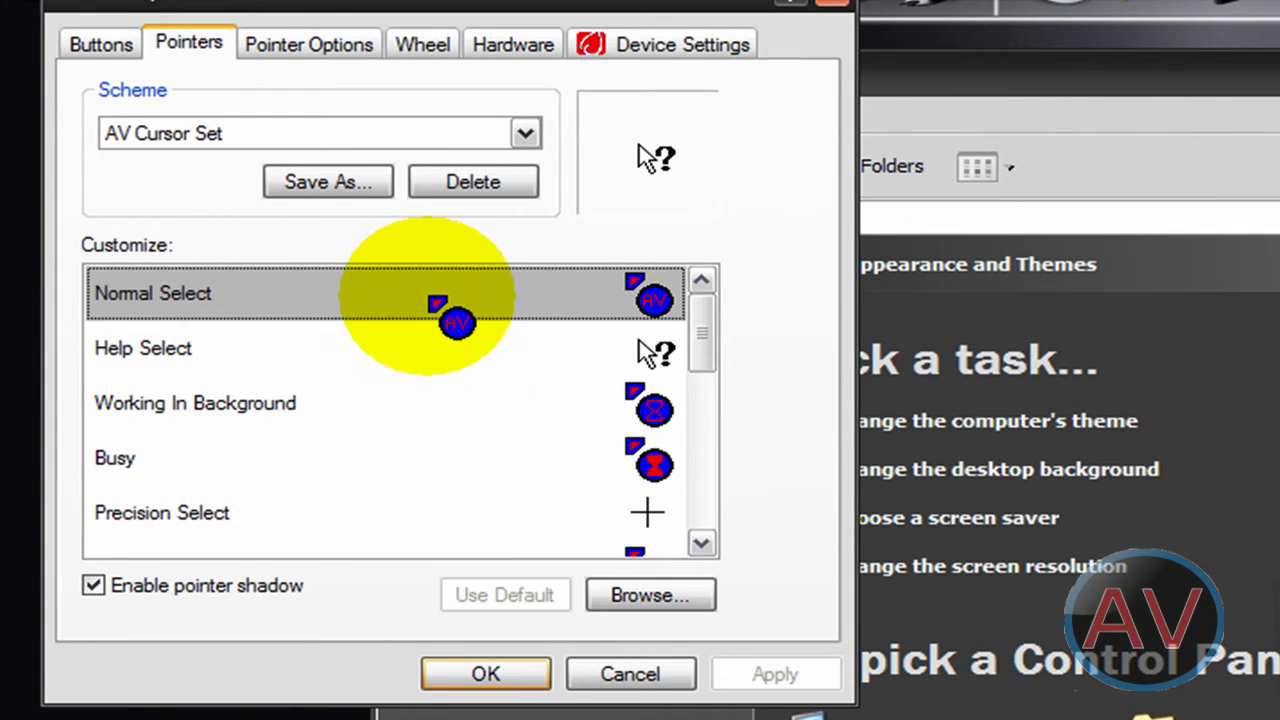
left_click(650, 596)
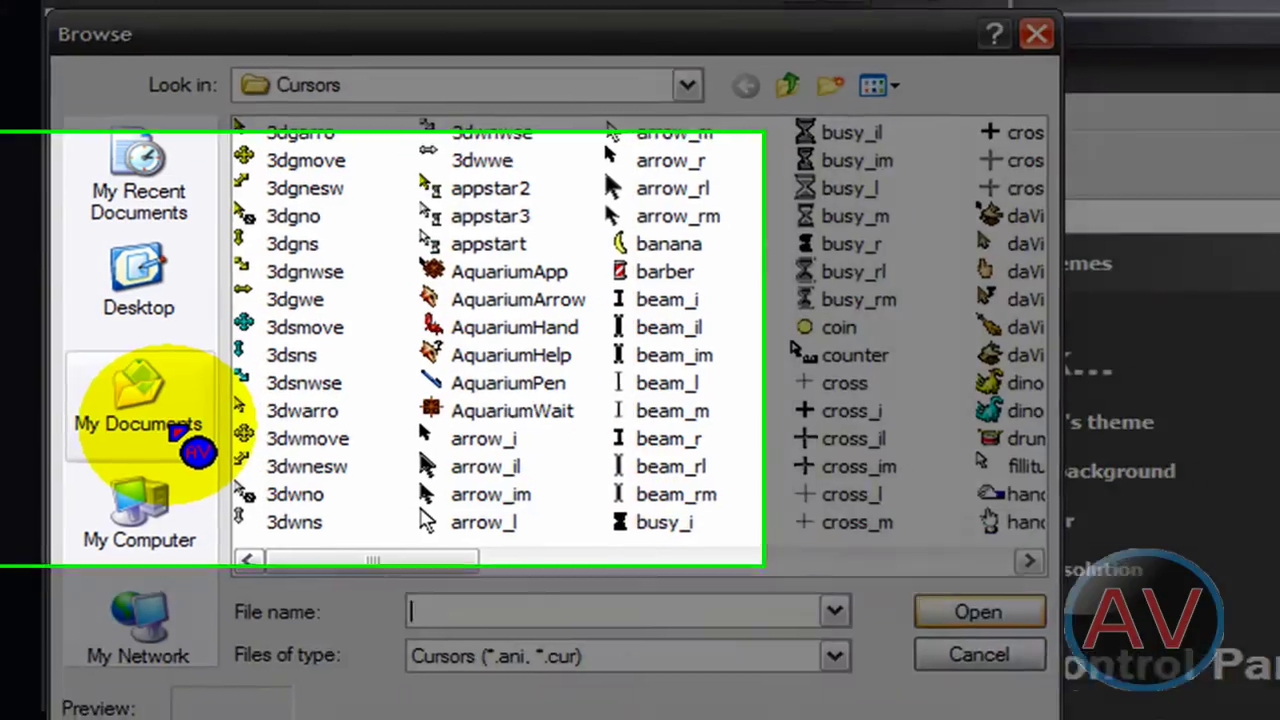
Preview the cursors in My Documents\Cursors, then use AV Curosr White Border for Normal Select
left_click(172, 428)
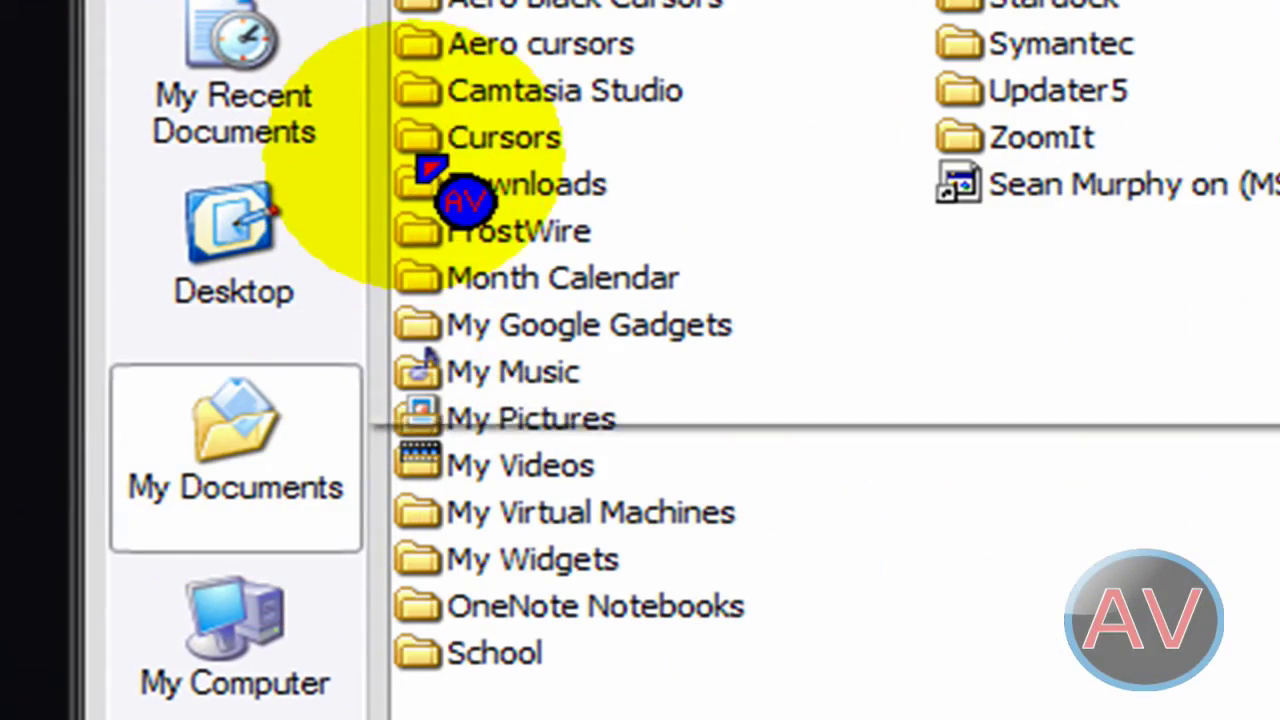
double_click(428, 150)
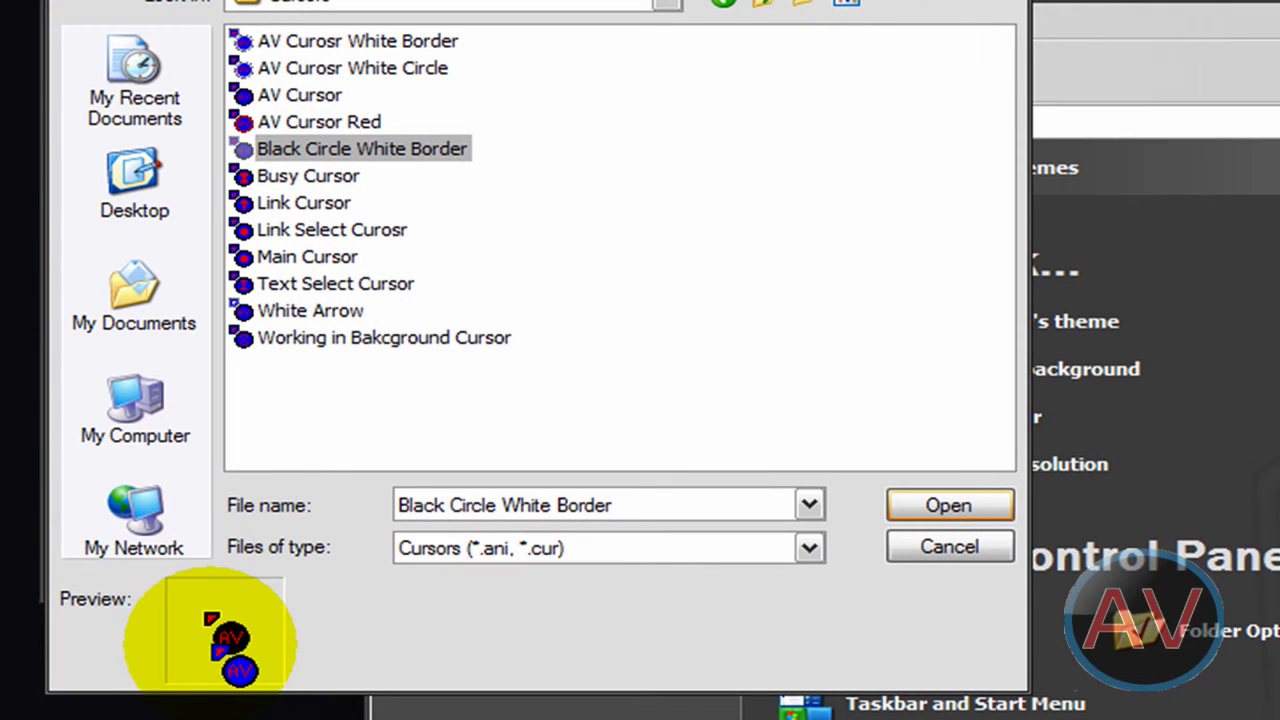
left_click(290, 178)
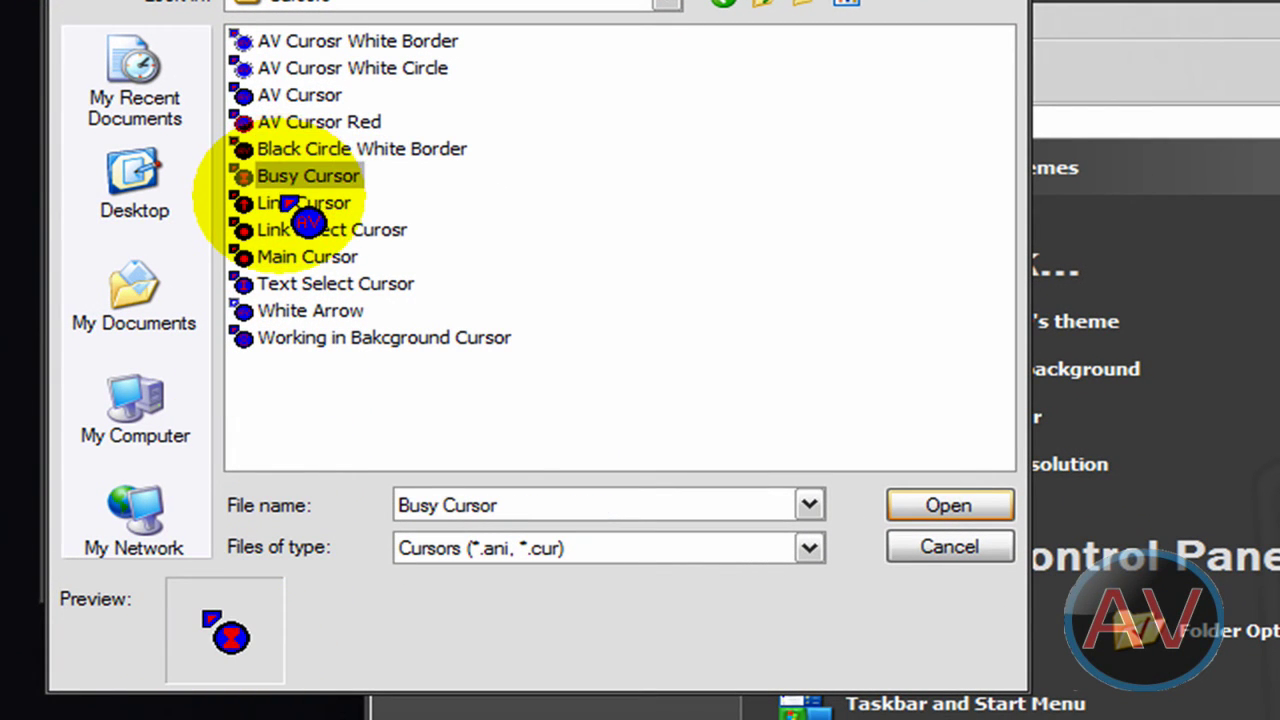
left_click(290, 202)
left_click(292, 229)
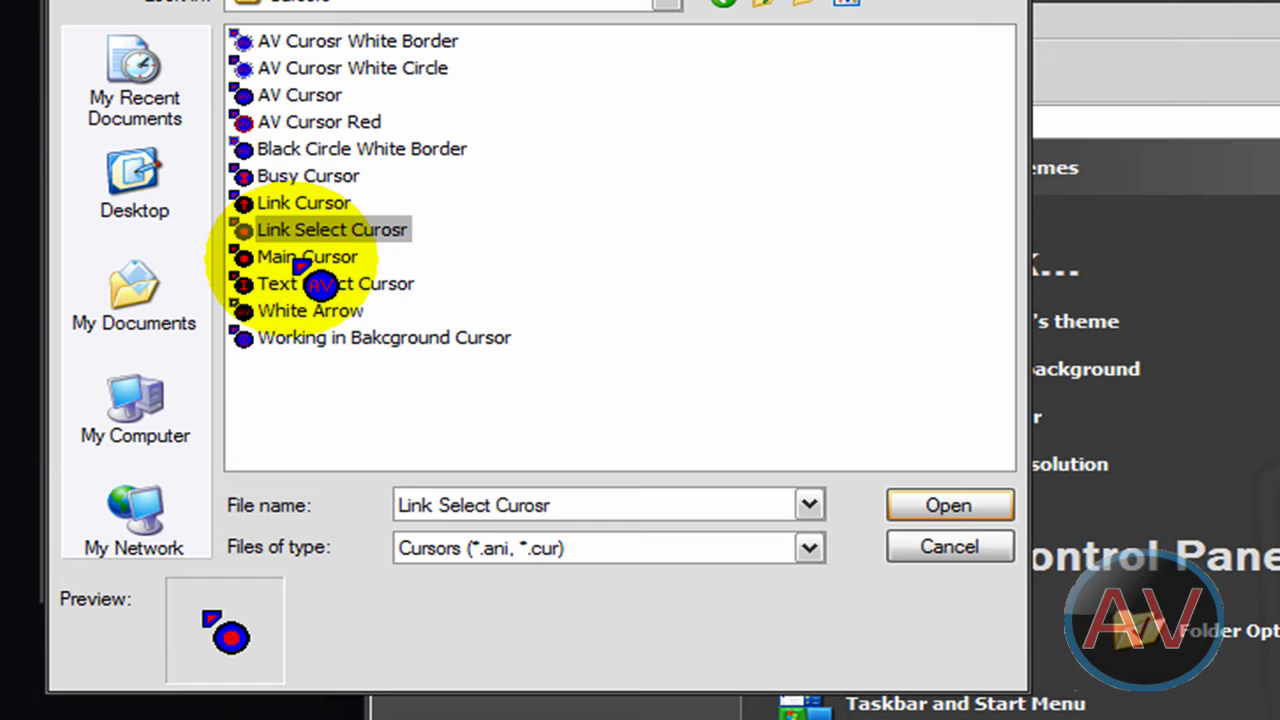
left_click(297, 258)
left_click(300, 284)
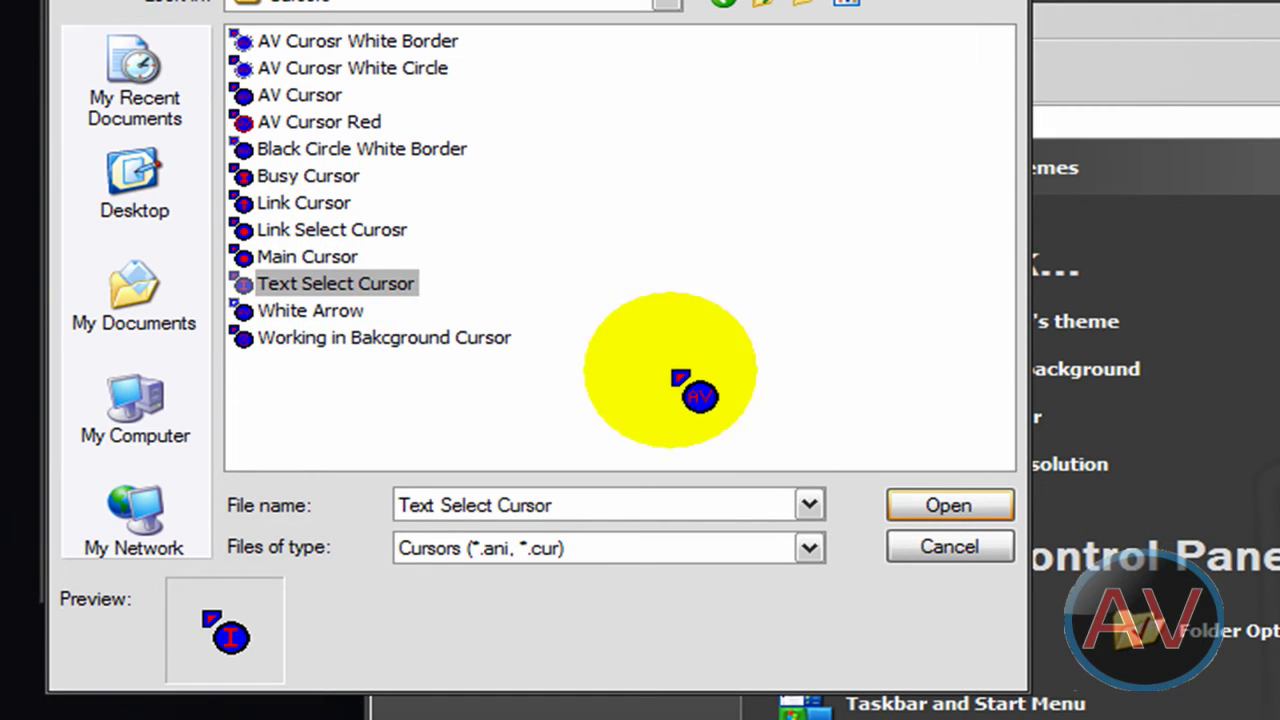
left_click(270, 42)
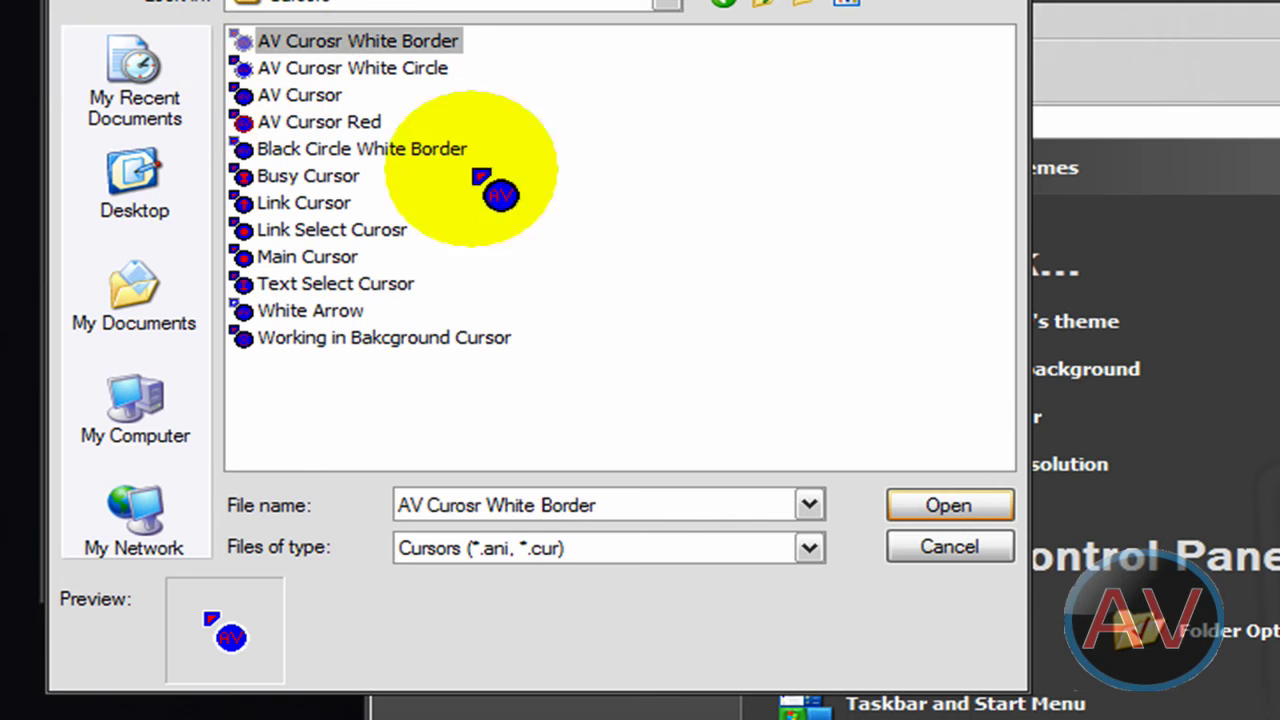
left_click(948, 507)
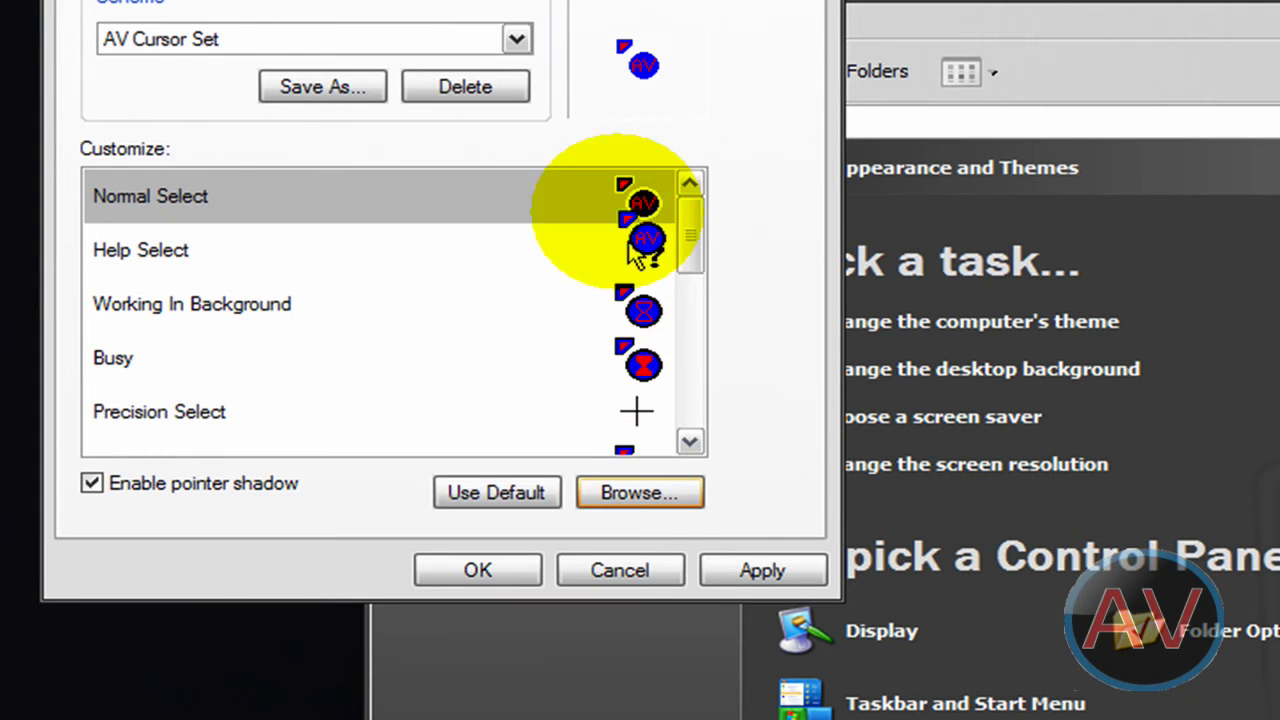
Apply the change, replacing the saved AV Cursor Set scheme
left_click(785, 574)
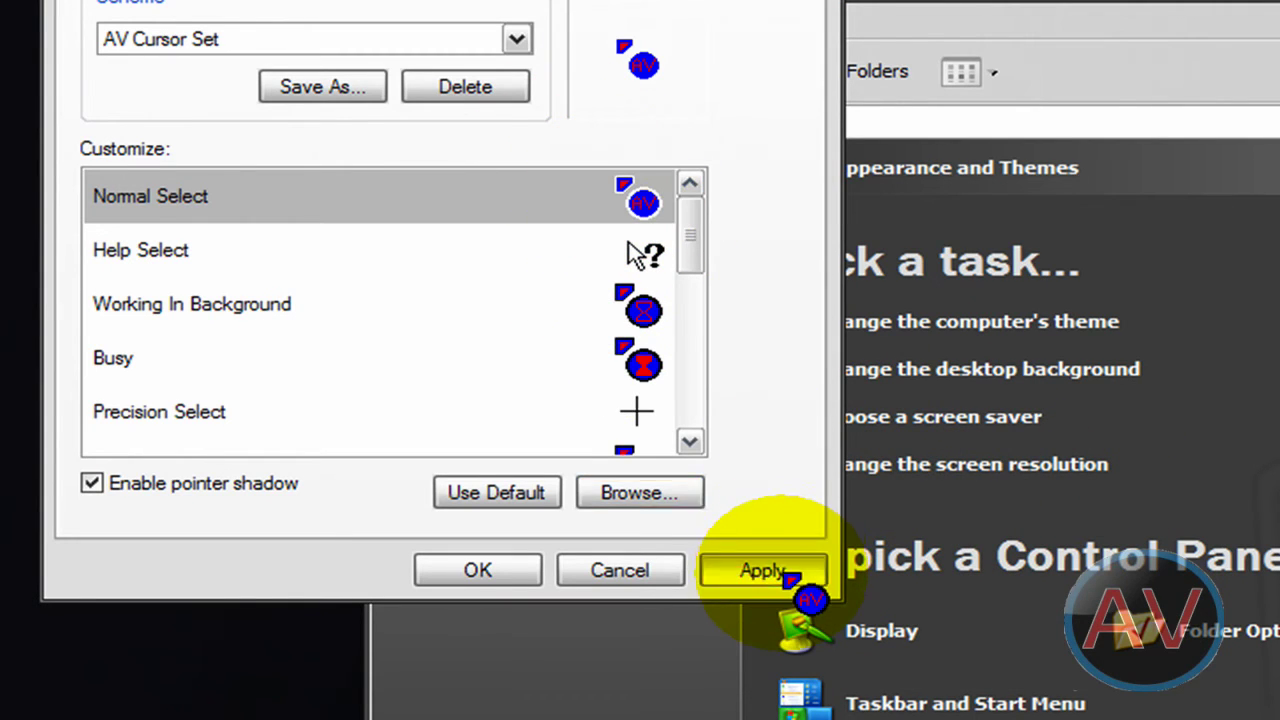
left_click(1063, 543)
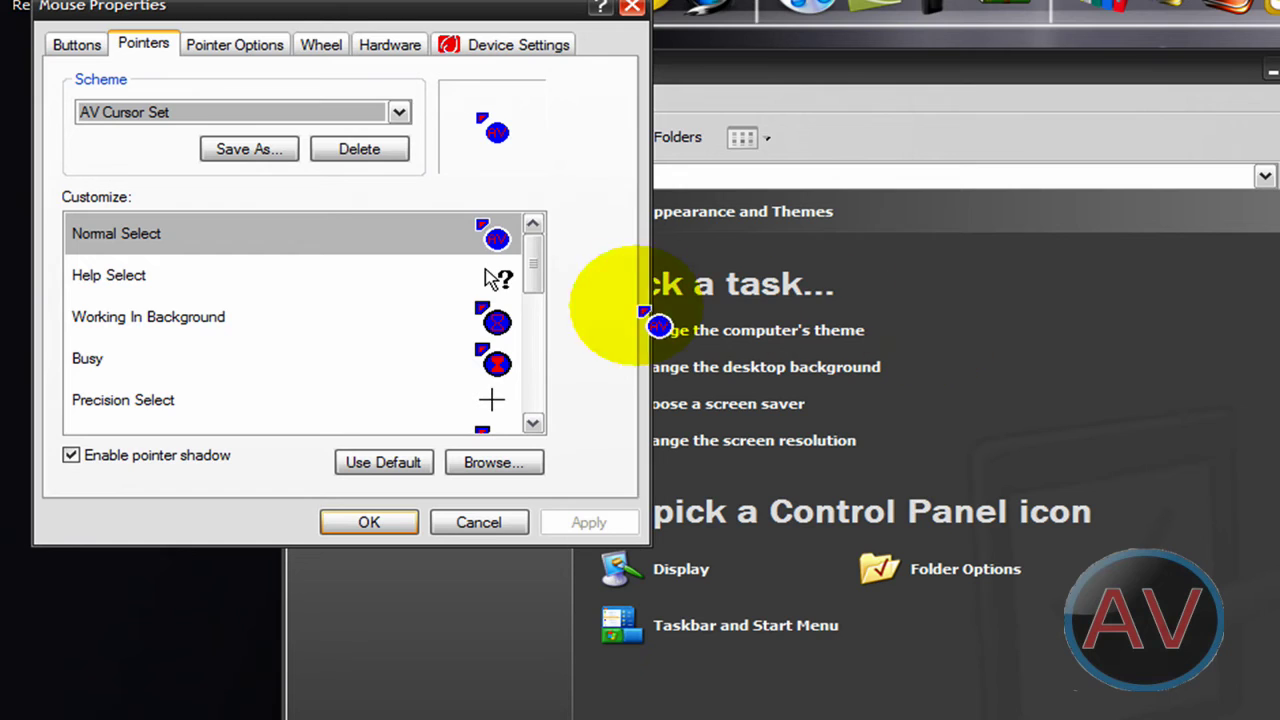
left_click(350, 318)
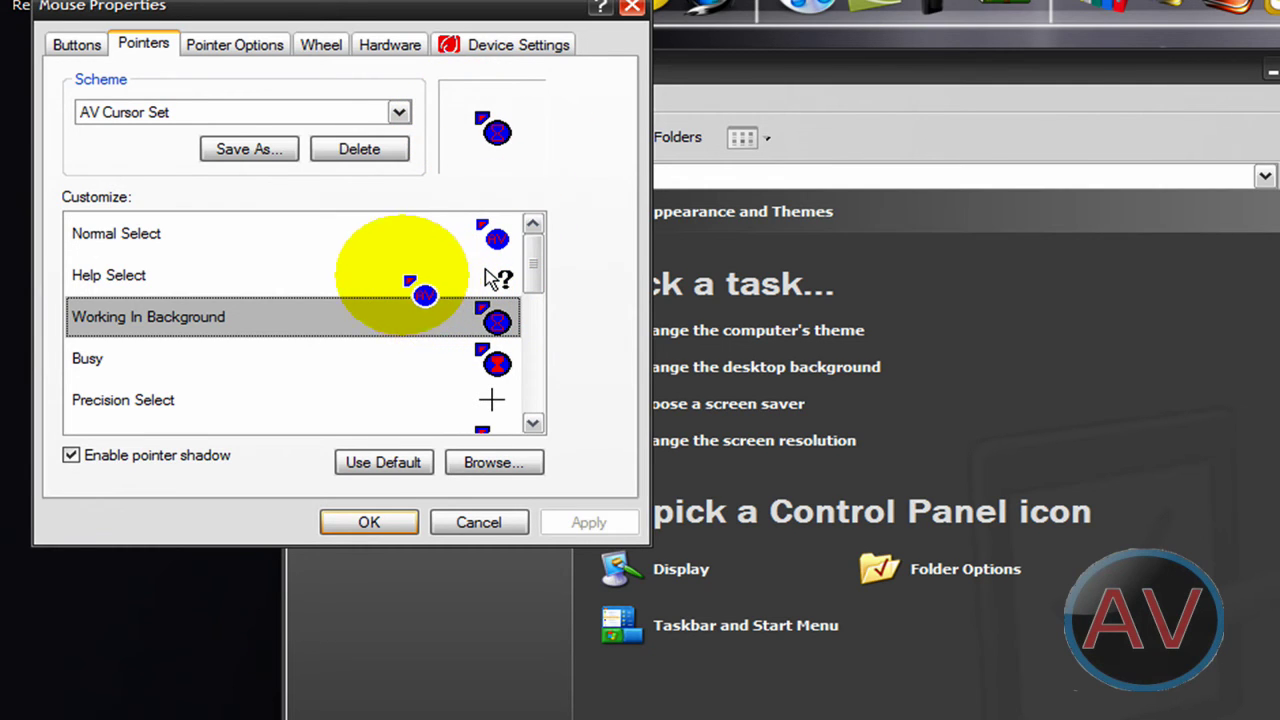
Preview a Link Cursor for Help Select without changing it, then close Mouse Properties
left_click(373, 270)
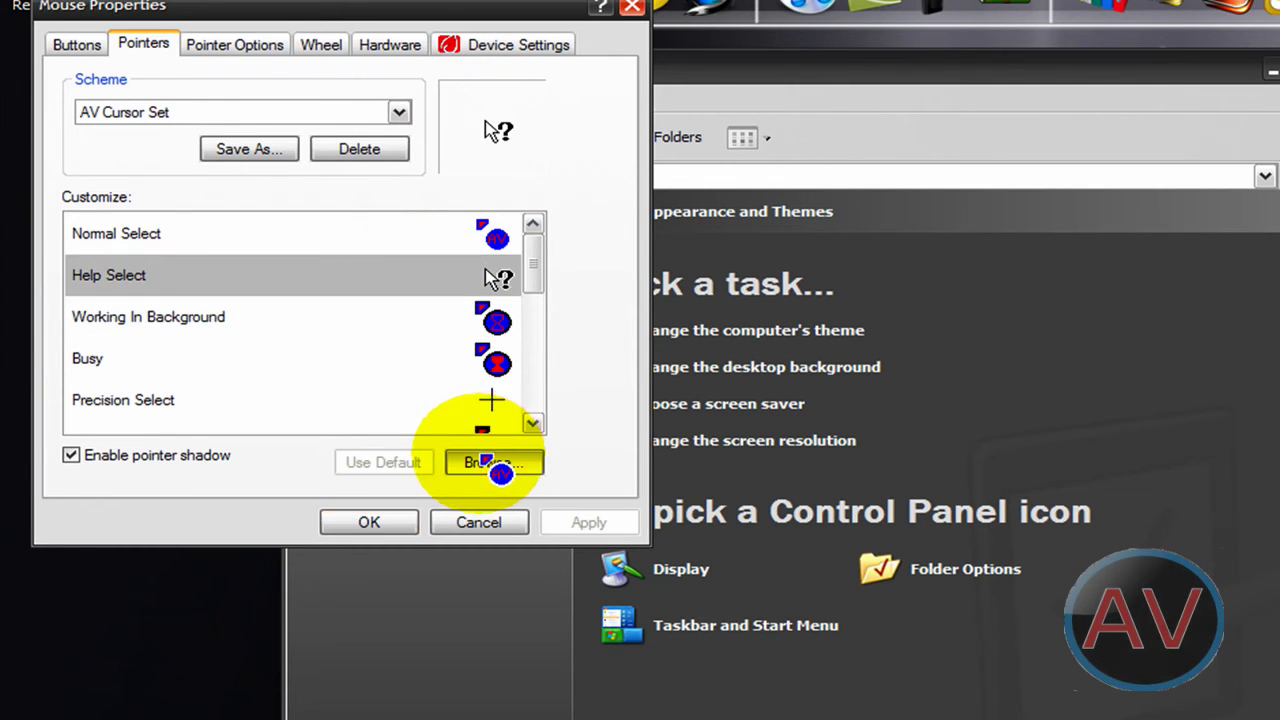
left_click(482, 460)
left_click(212, 238)
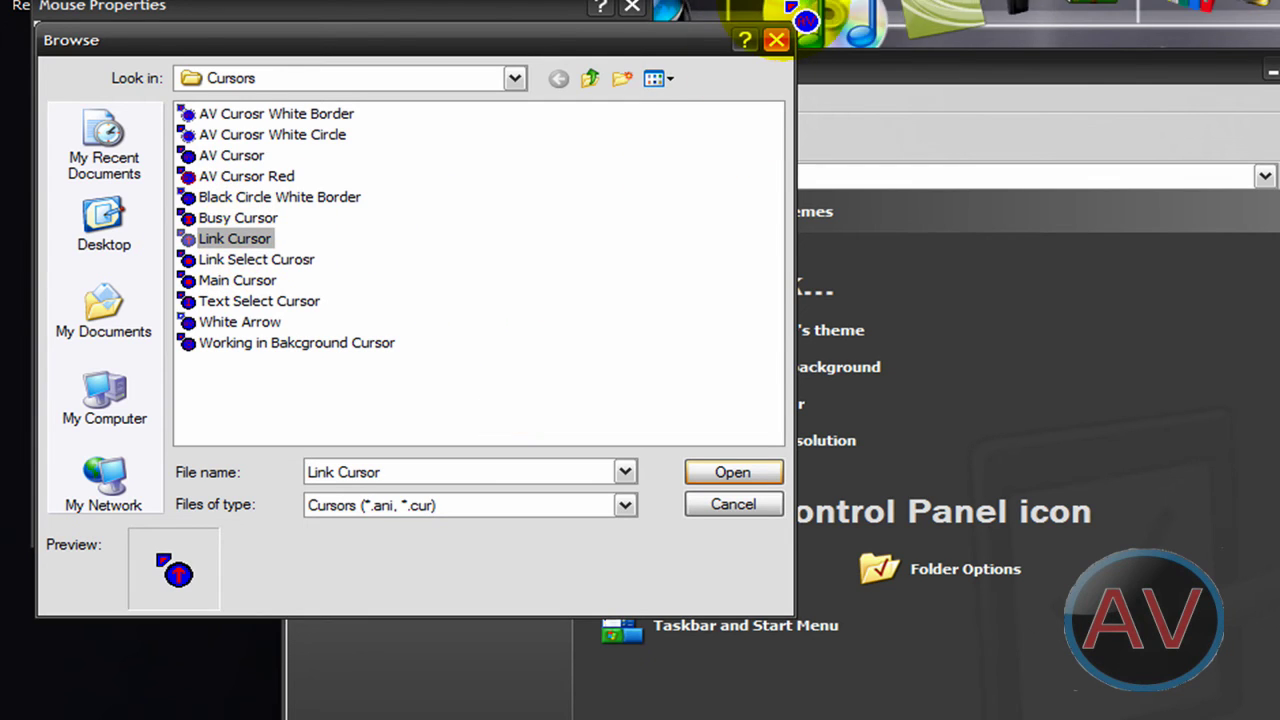
left_click(776, 40)
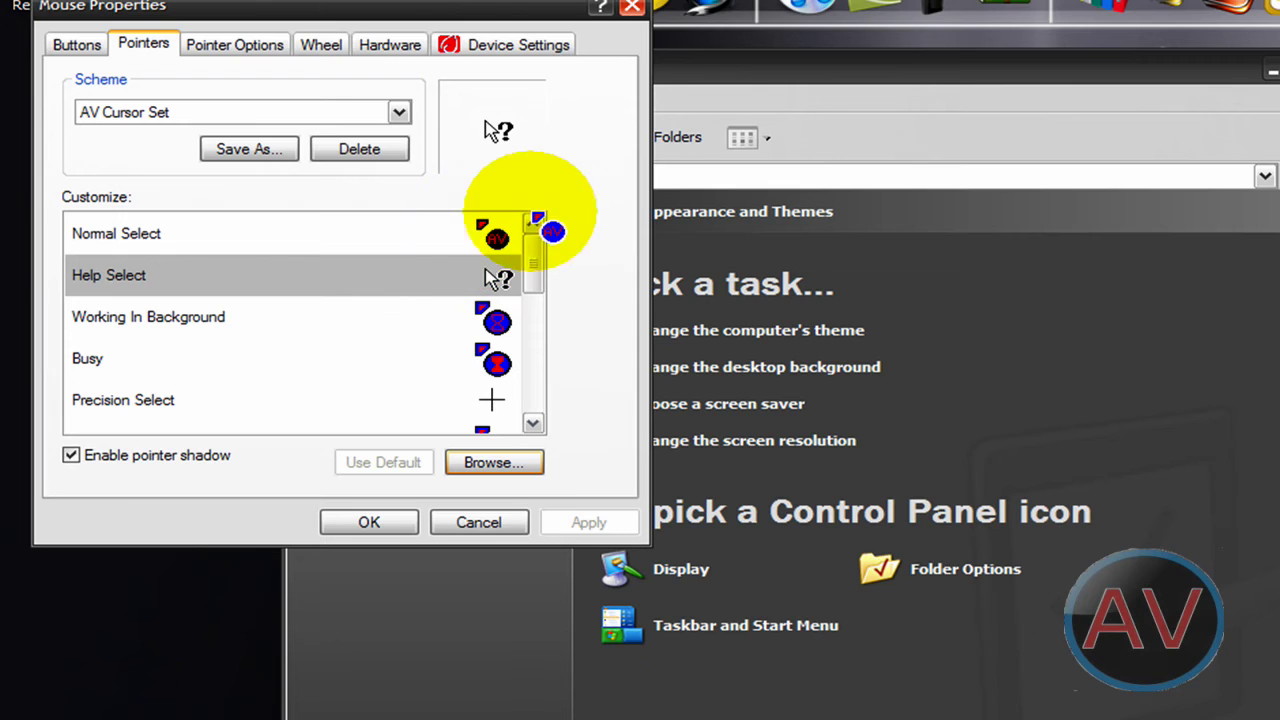
left_click(632, 8)
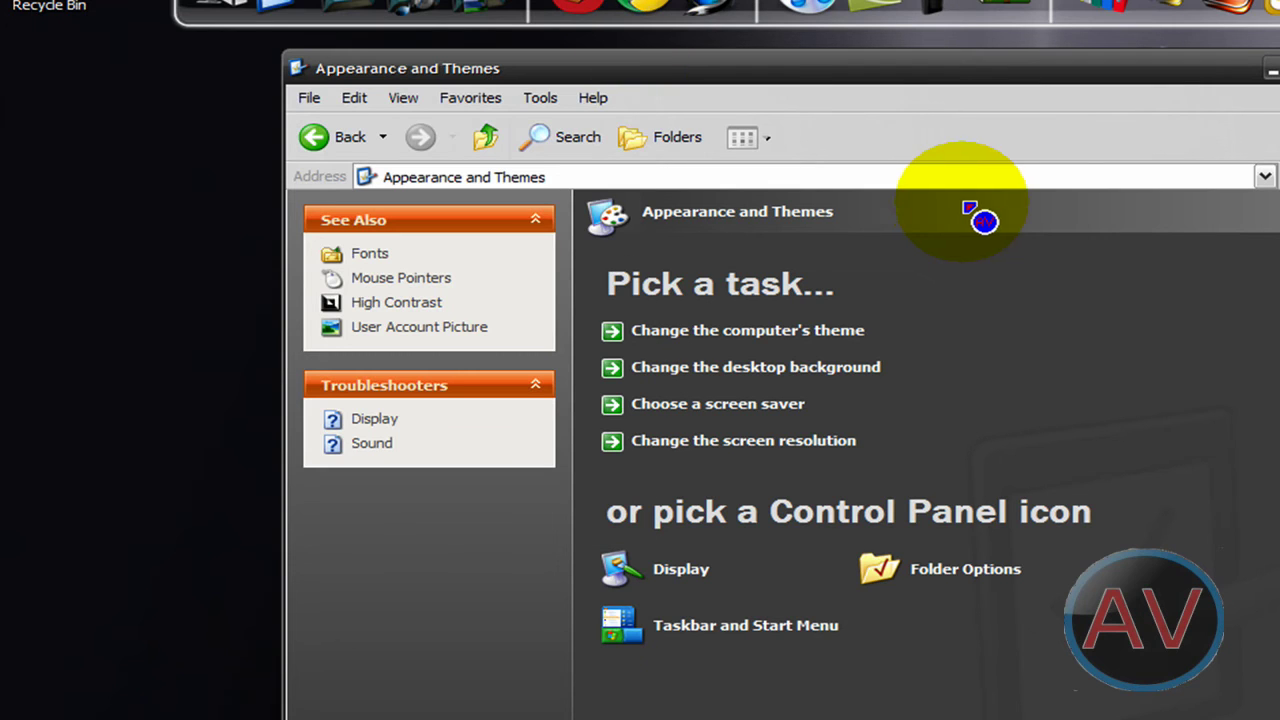
Close Appearance and Themes and show the AV Cursor Set page's comment box in Firefox
key("alt+F4")
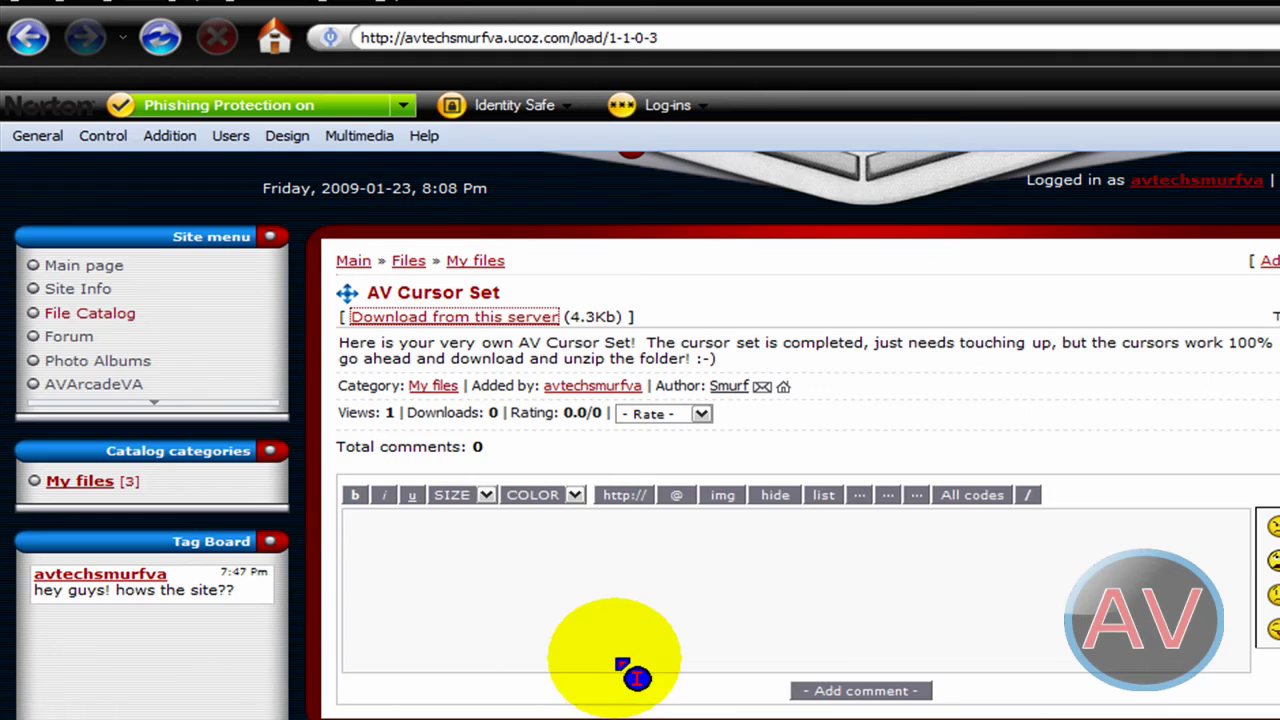
scroll(634, 677, "up", 3)
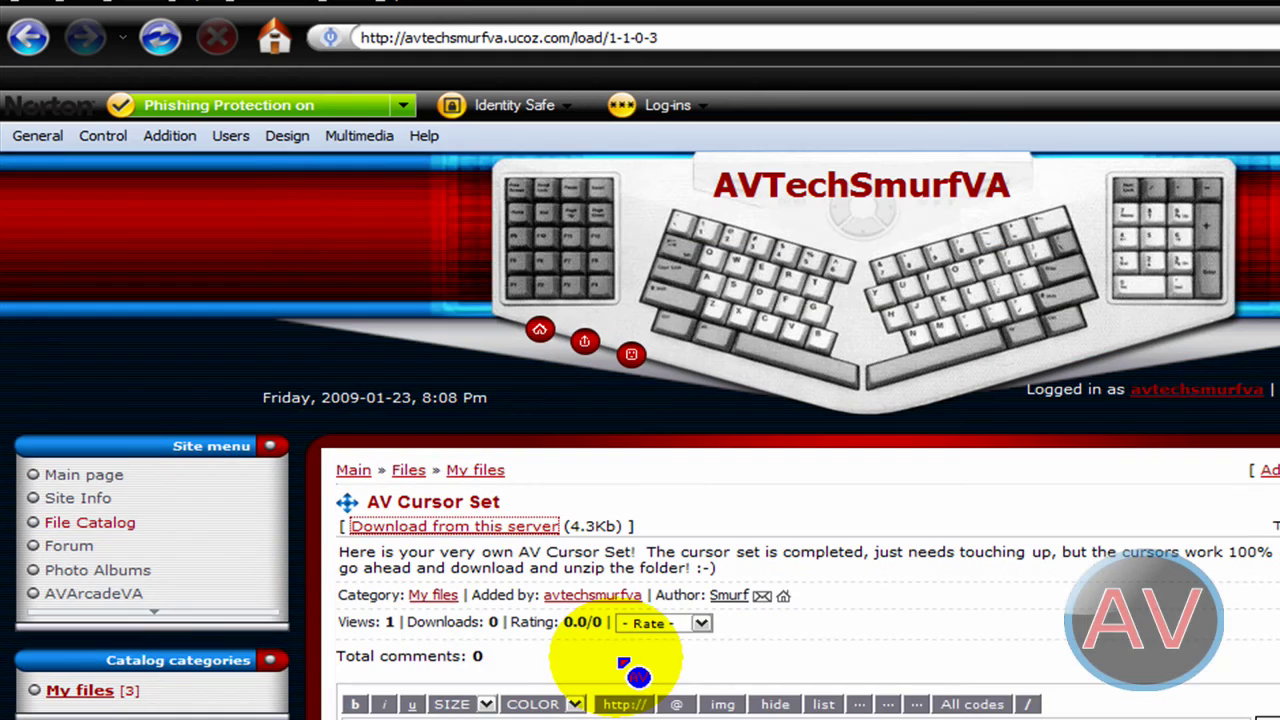
scroll(655, 667, "down", 2)
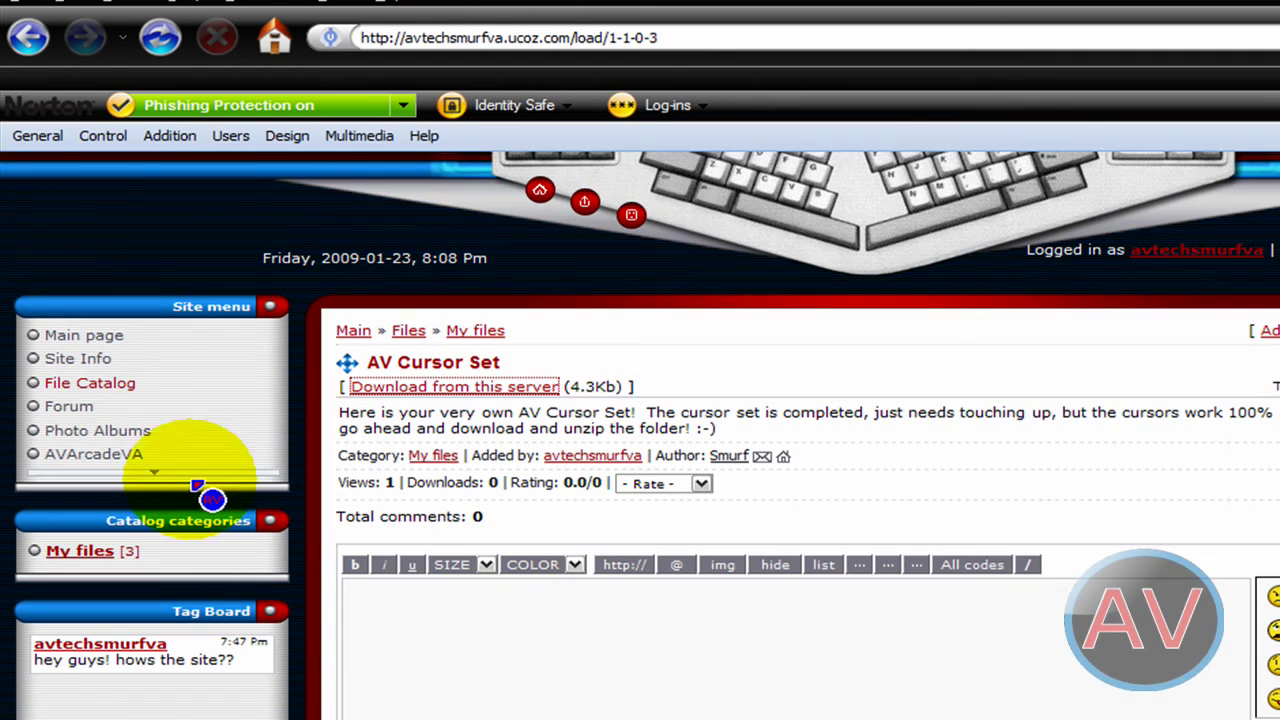